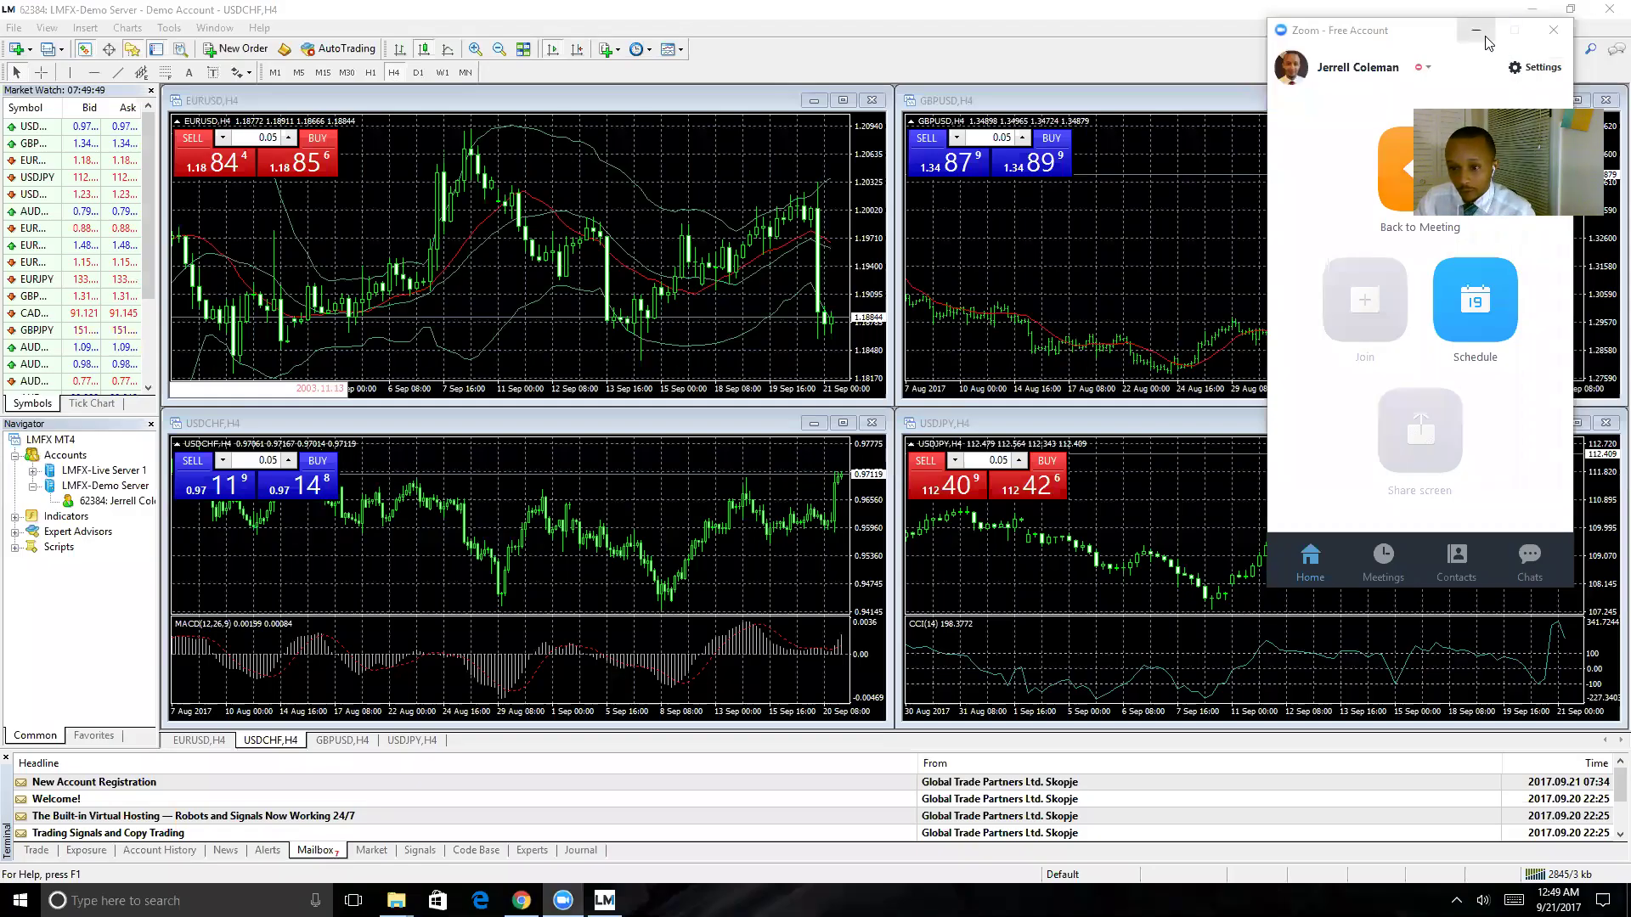
Minimize the Zoom video-call window to reveal the four MT4 currency charts.
{"action": "left_click", "coordinate": [1478, 31]}
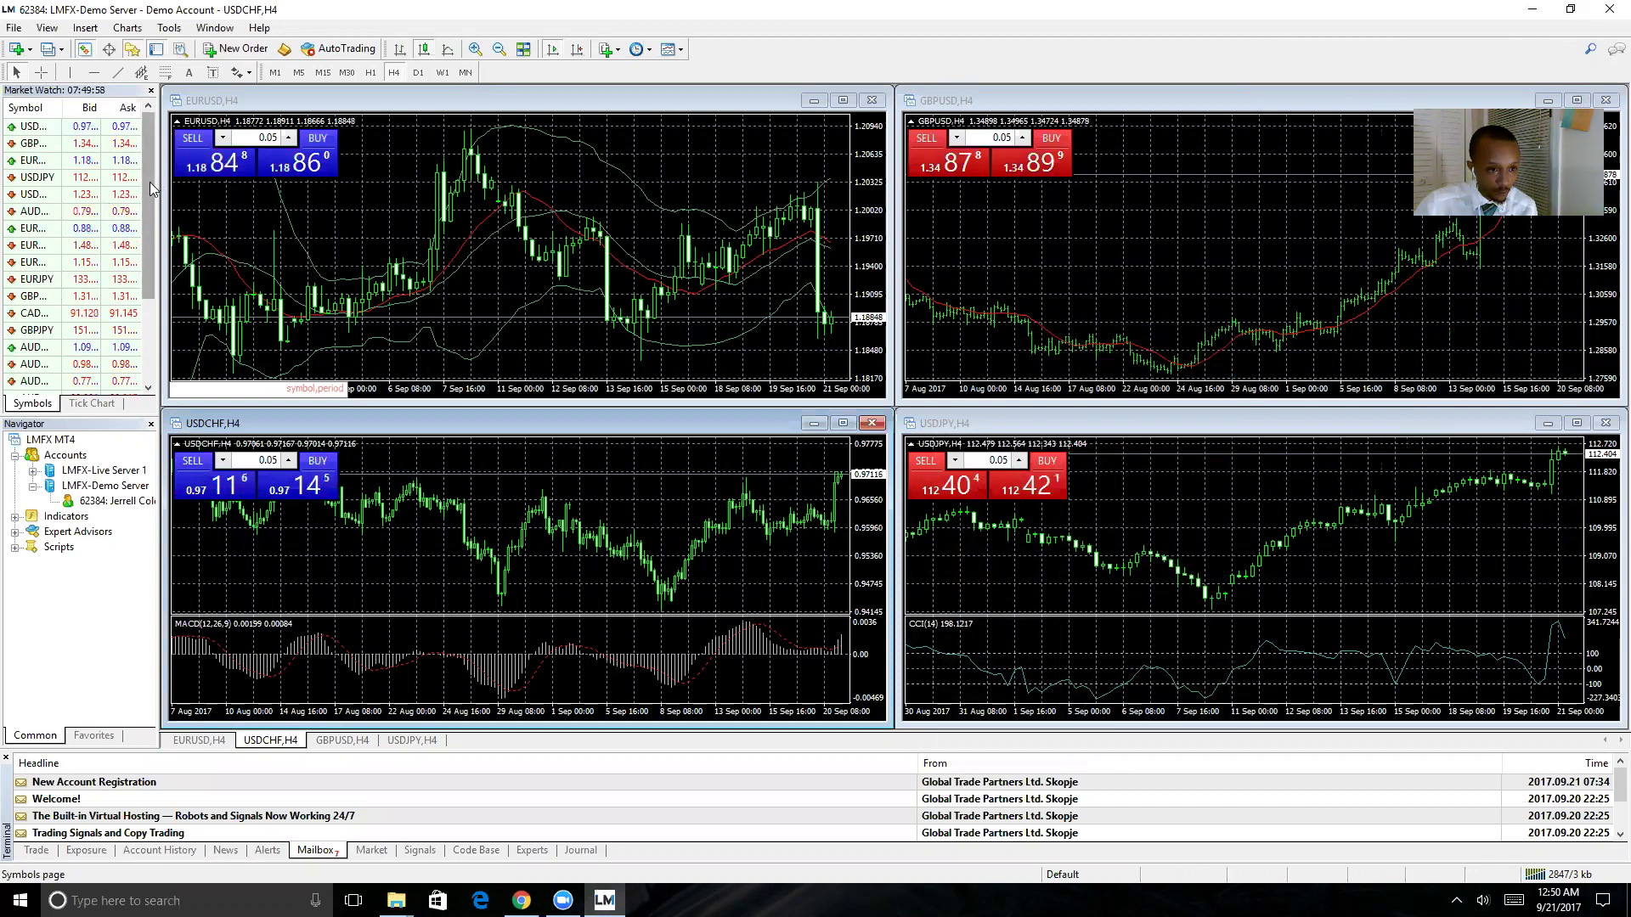
{"action": "mouse_move", "coordinate": [150, 182]}
{"action": "left_mouse_down"}
{"action": "mouse_move", "coordinate": [164, 280]}
{"action": "mouse_move", "coordinate": [136, 163]}
{"action": "left_mouse_up"}
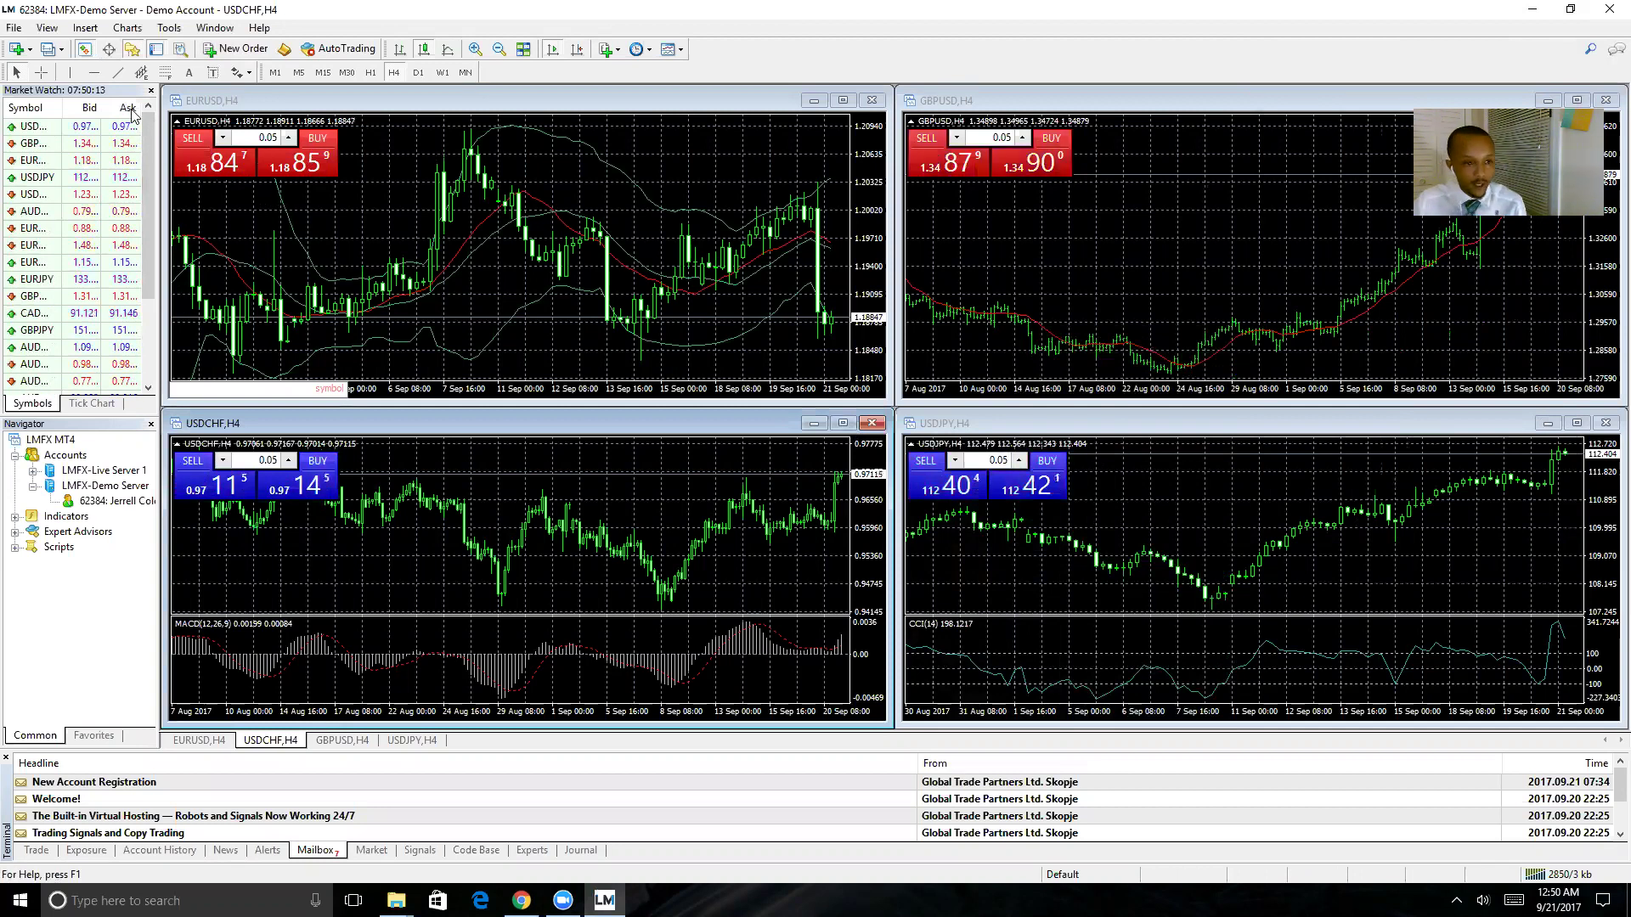
{"action": "scroll", "coordinate": [143, 143], "scroll_direction": "down", "scroll_amount": 3}
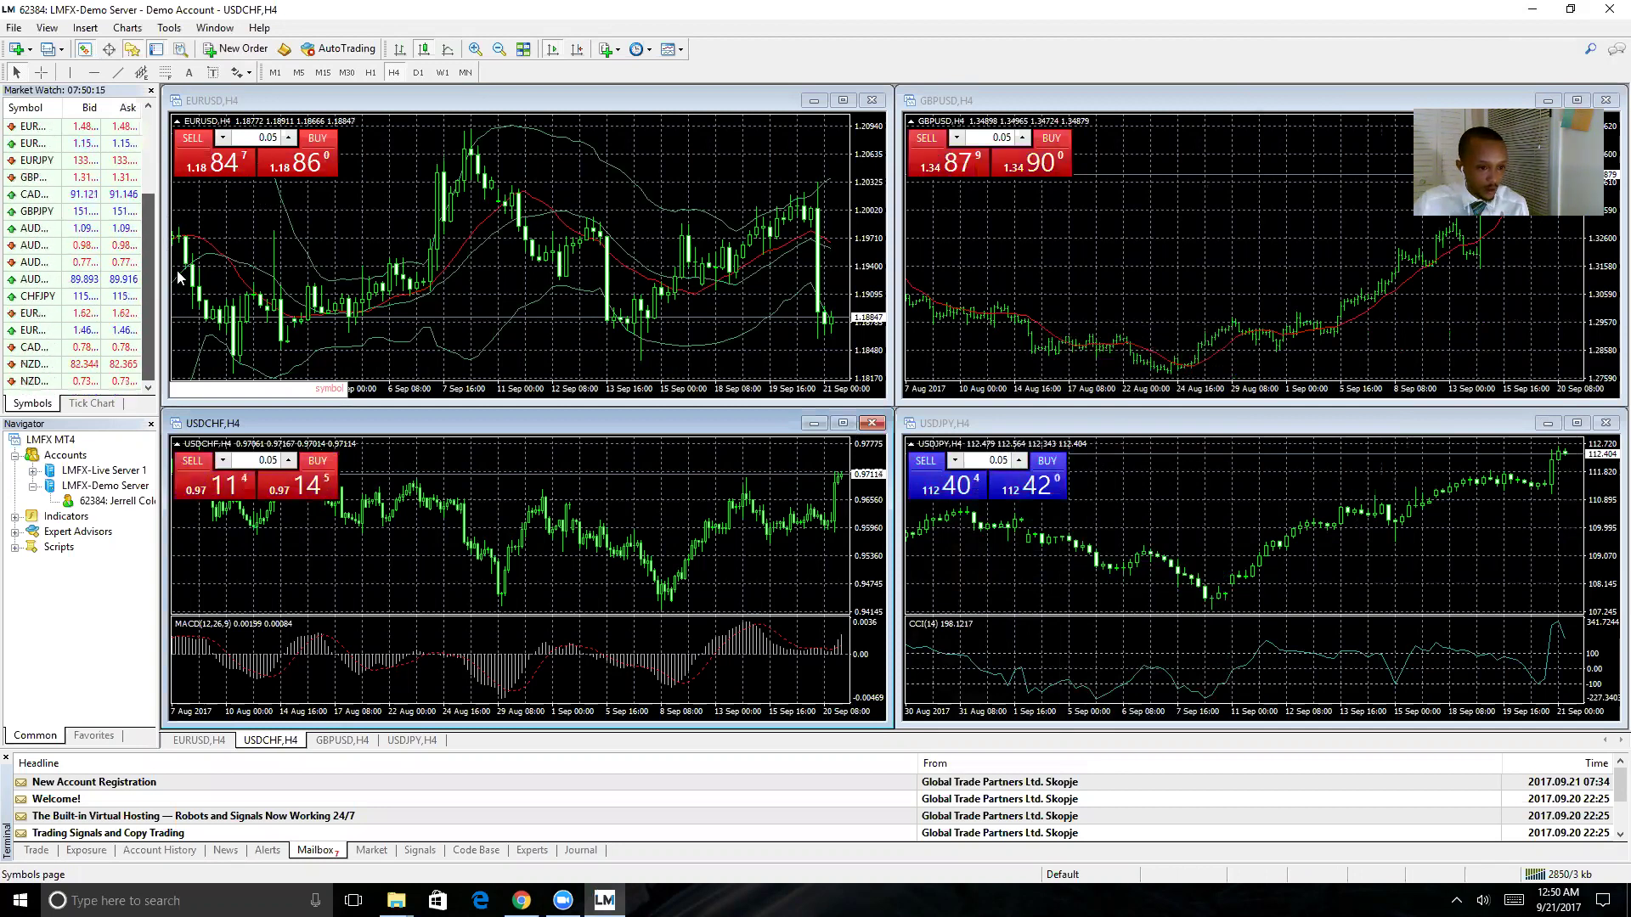
{"action": "scroll", "coordinate": [143, 128], "scroll_direction": "up", "scroll_amount": 3}
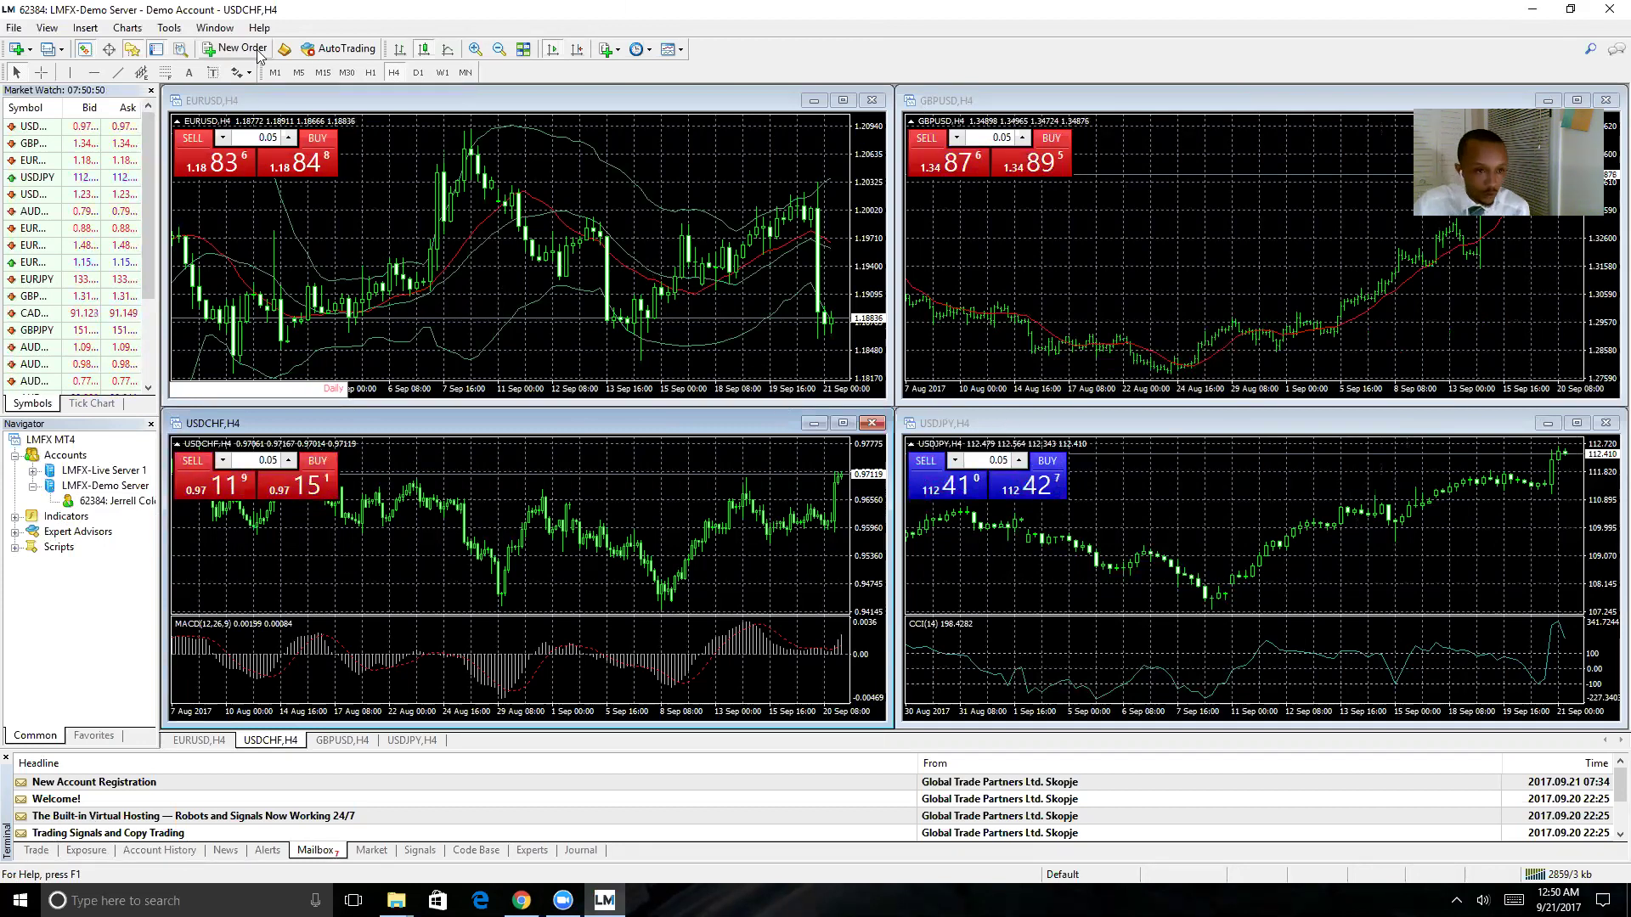
{"action": "left_click", "coordinate": [230, 30]}
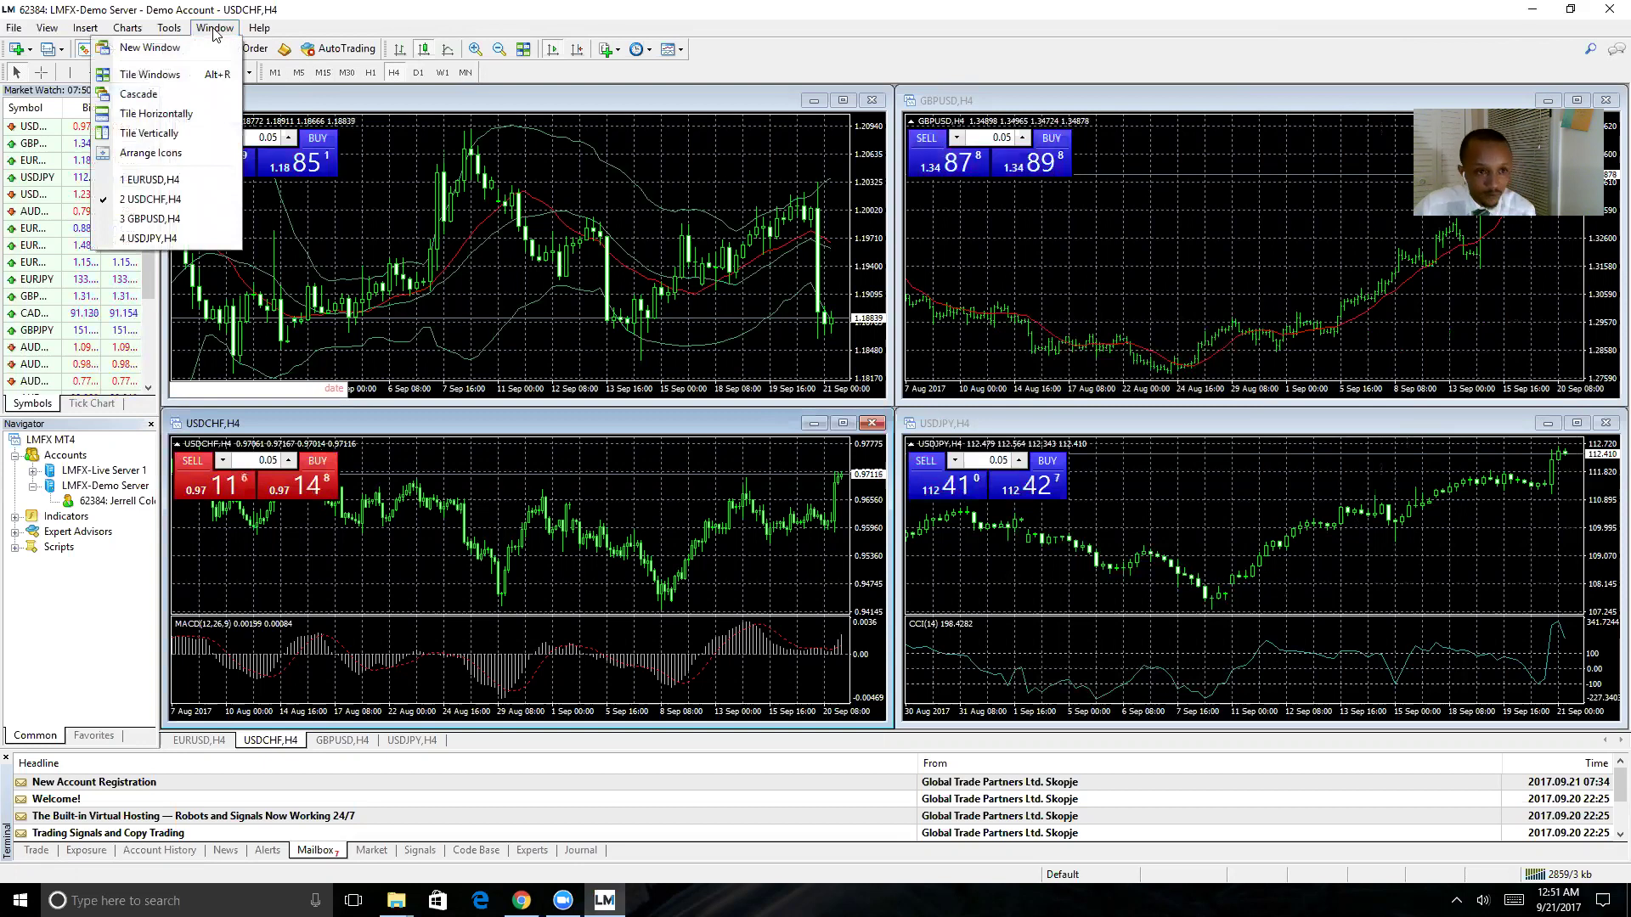
{"action": "left_click", "coordinate": [214, 31]}
{"action": "left_click", "coordinate": [215, 29]}
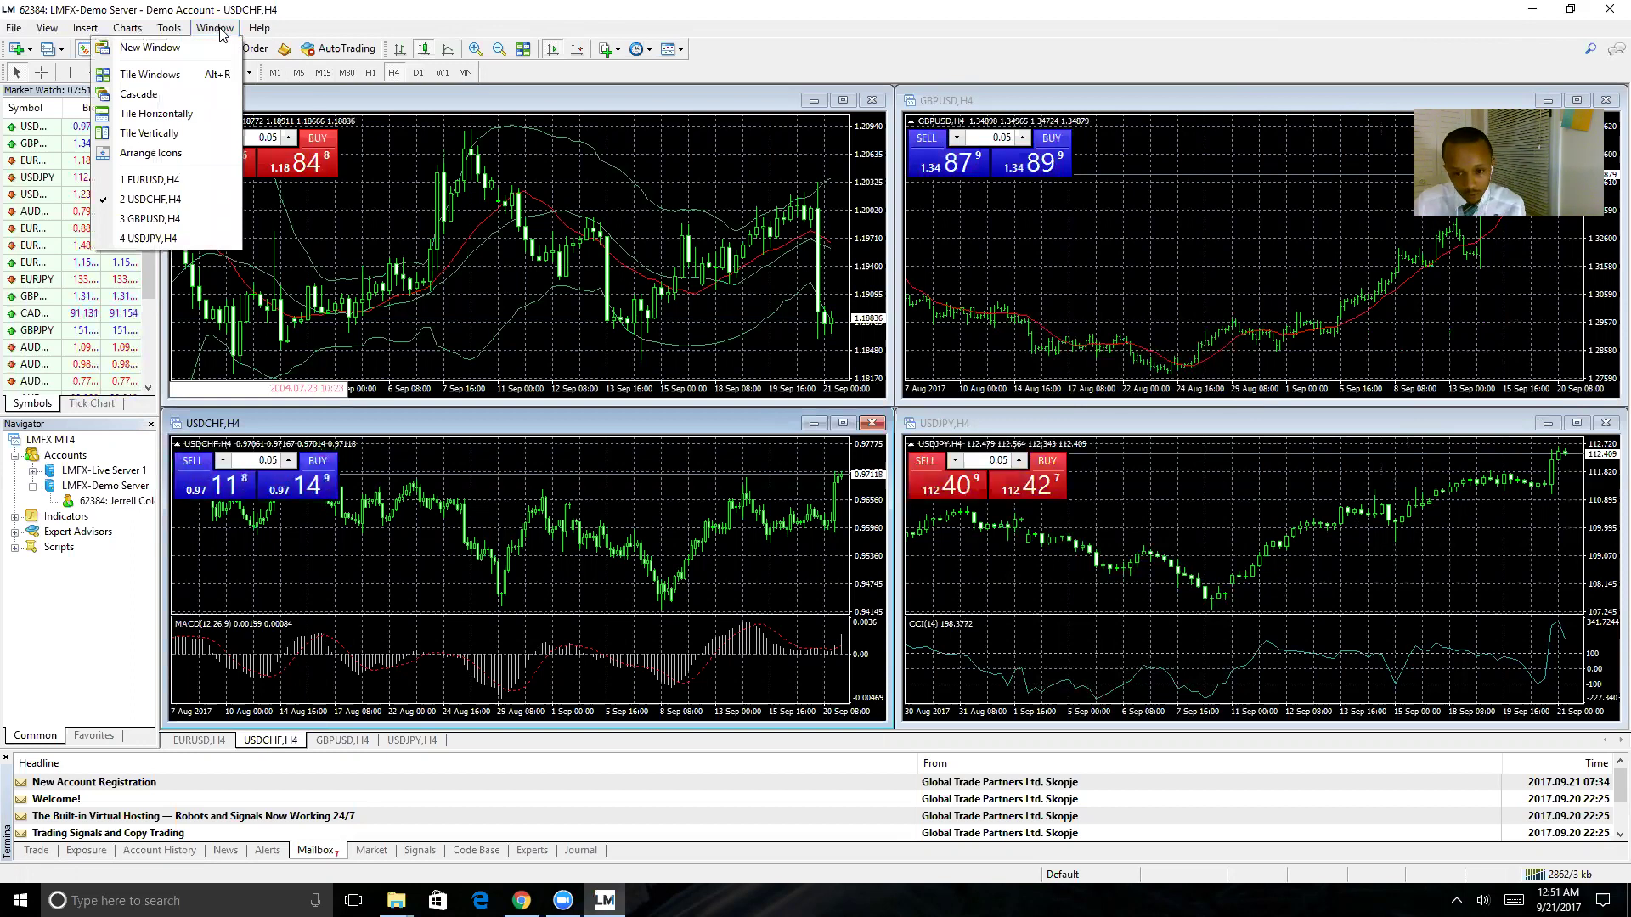
{"action": "left_click", "coordinate": [218, 190]}
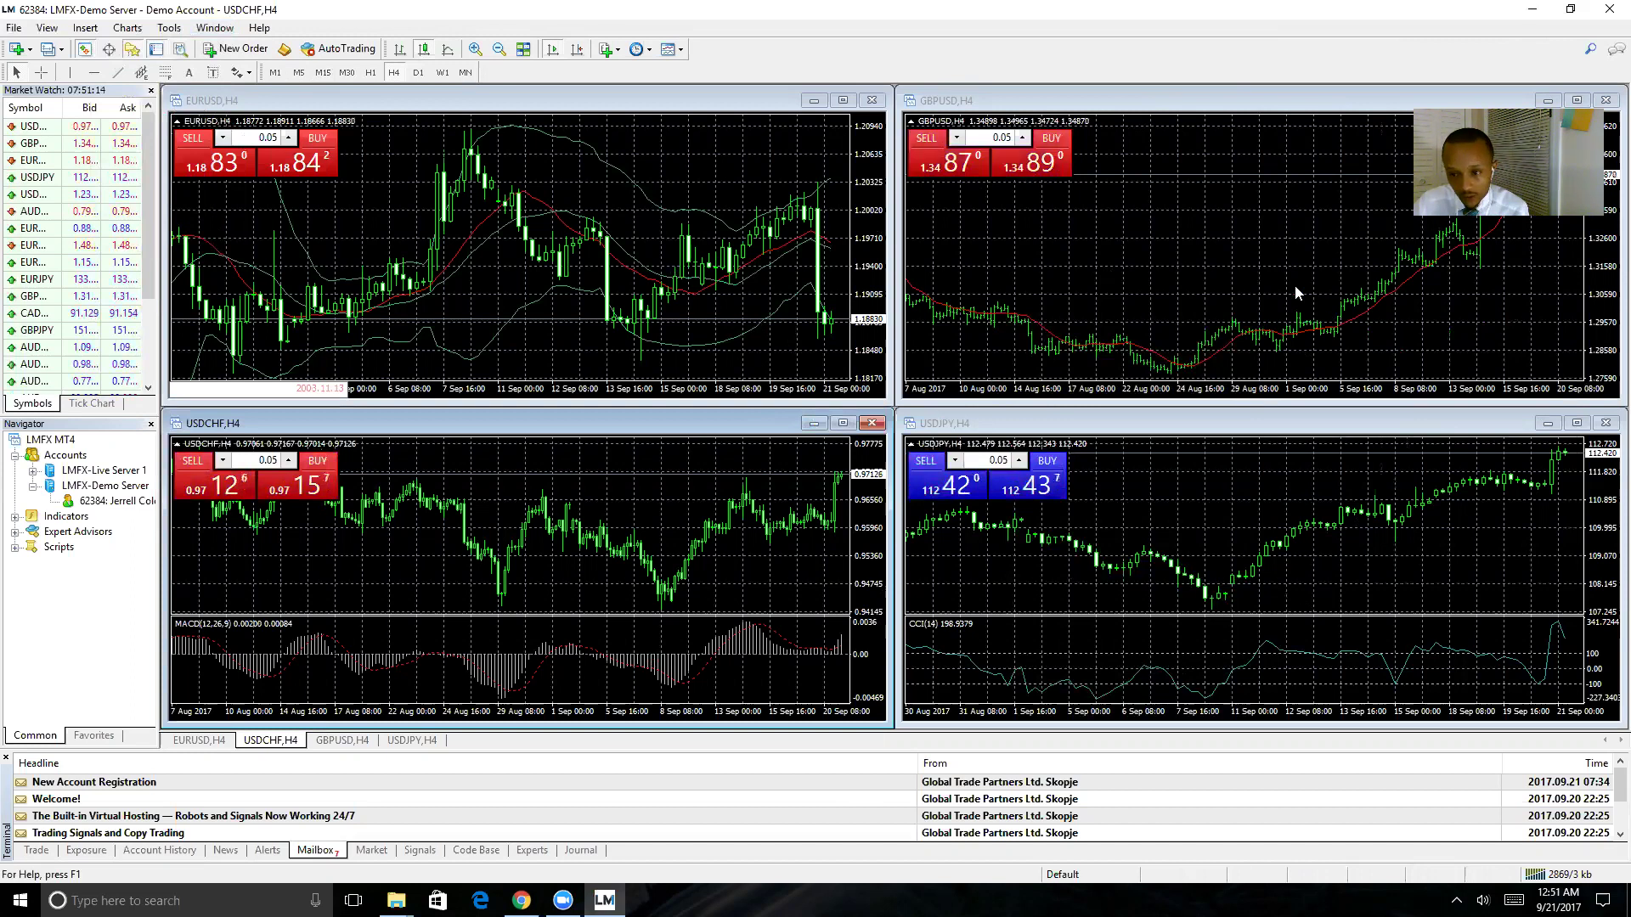
Make GBPUSD the active chart and set it to Candlesticks from the Charts menu.
{"action": "left_click", "coordinate": [1105, 97]}
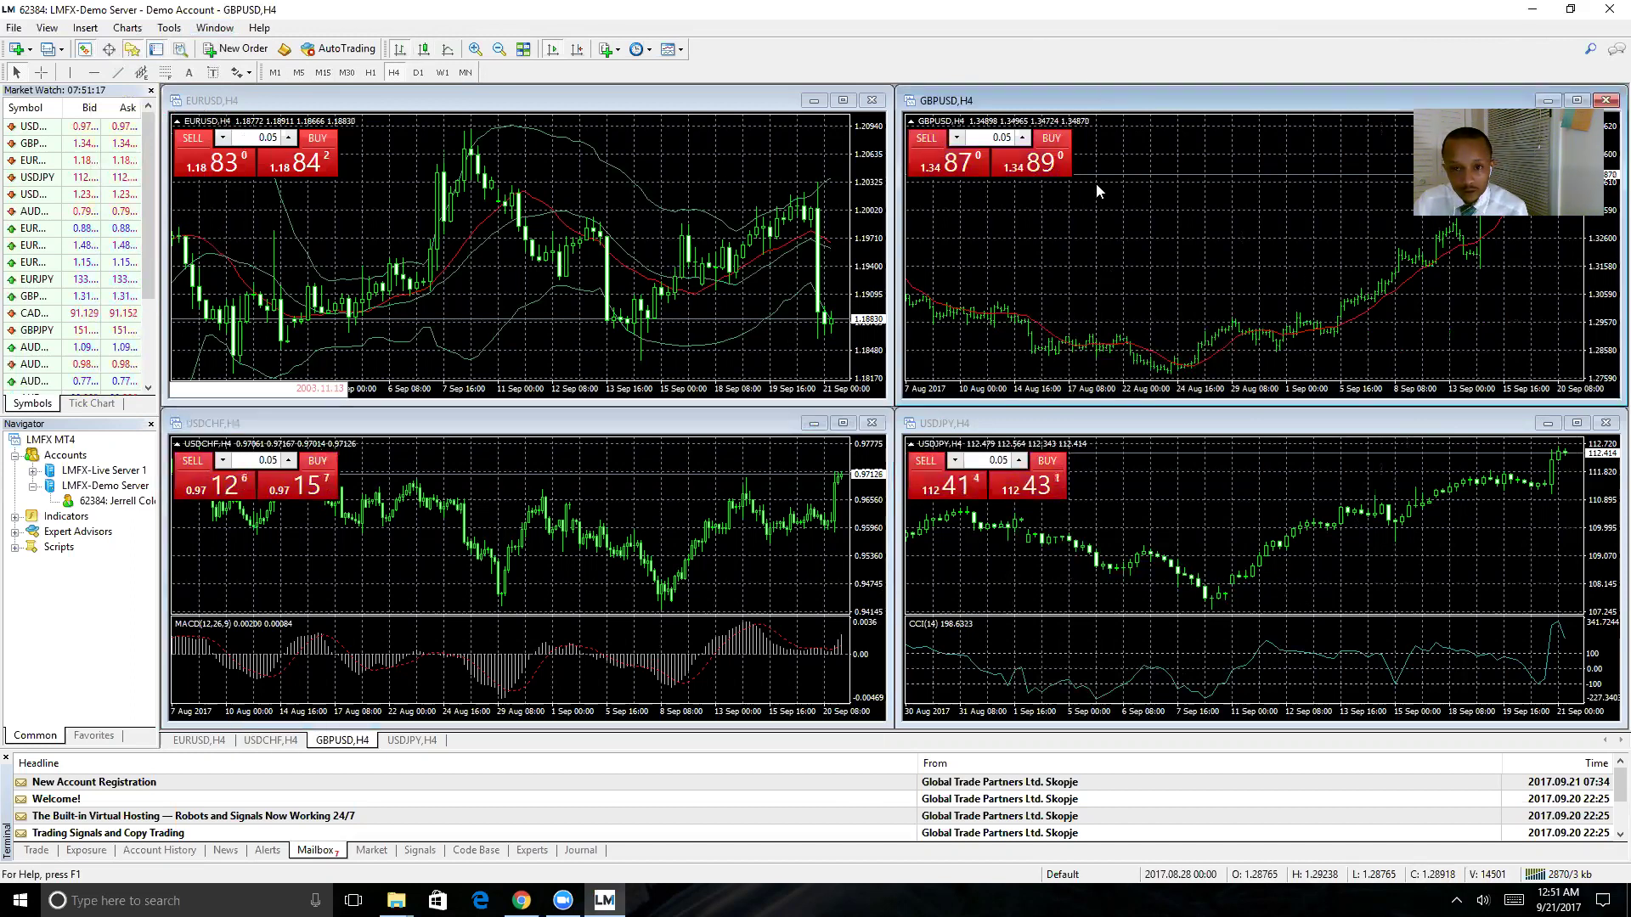
{"action": "left_click", "coordinate": [176, 30]}
{"action": "mouse_move", "coordinate": [148, 28]}
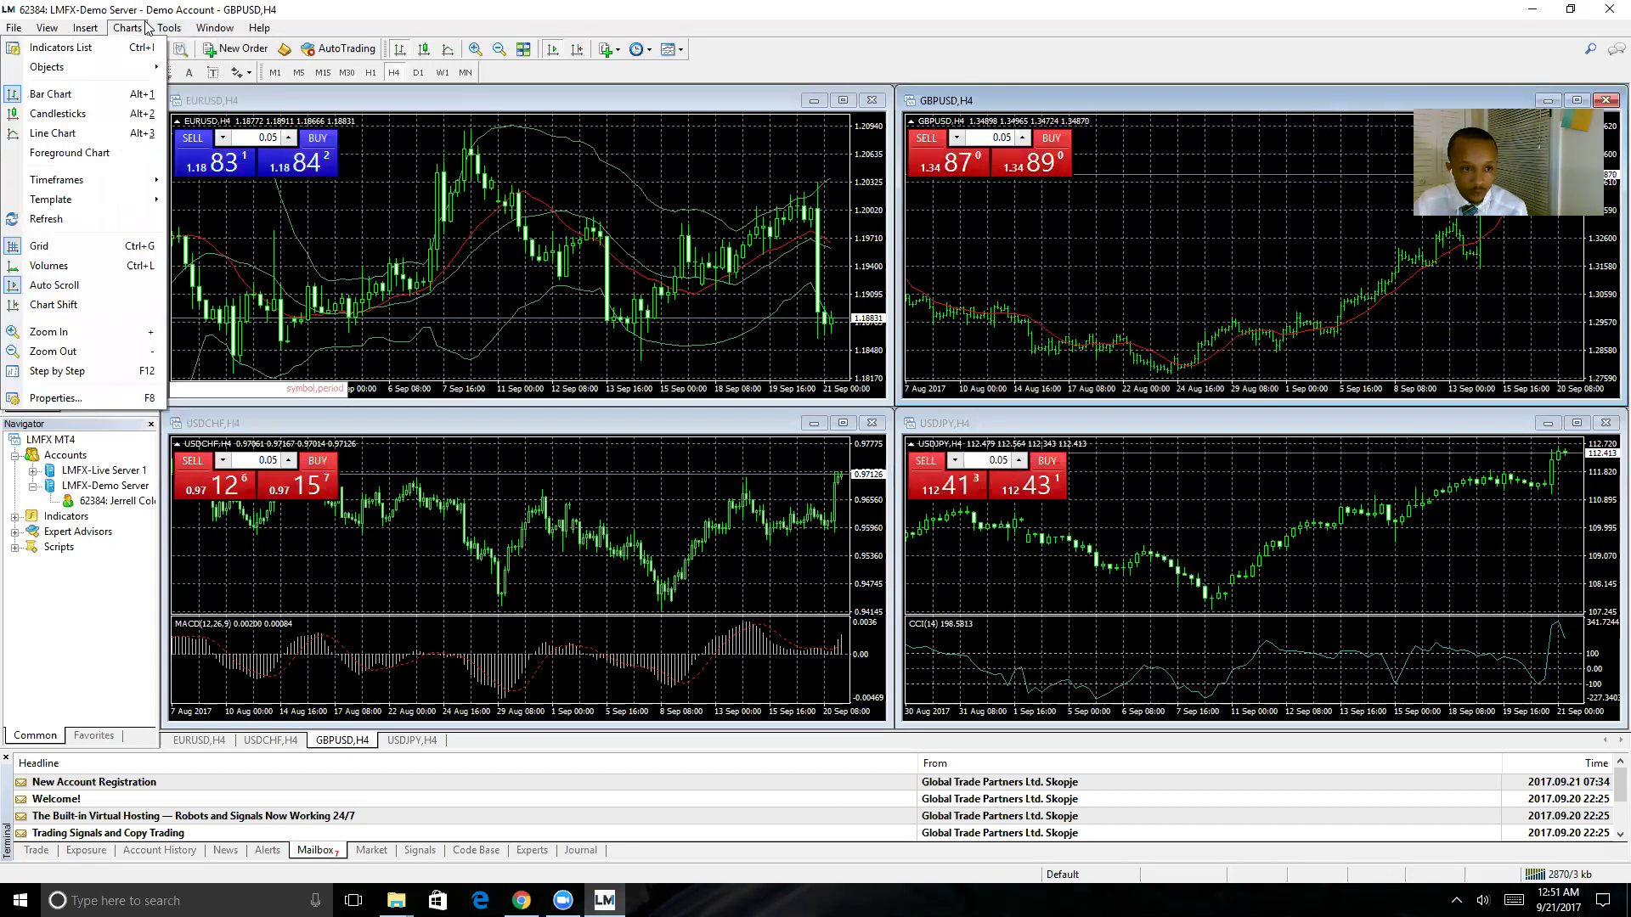
{"action": "left_click", "coordinate": [108, 117]}
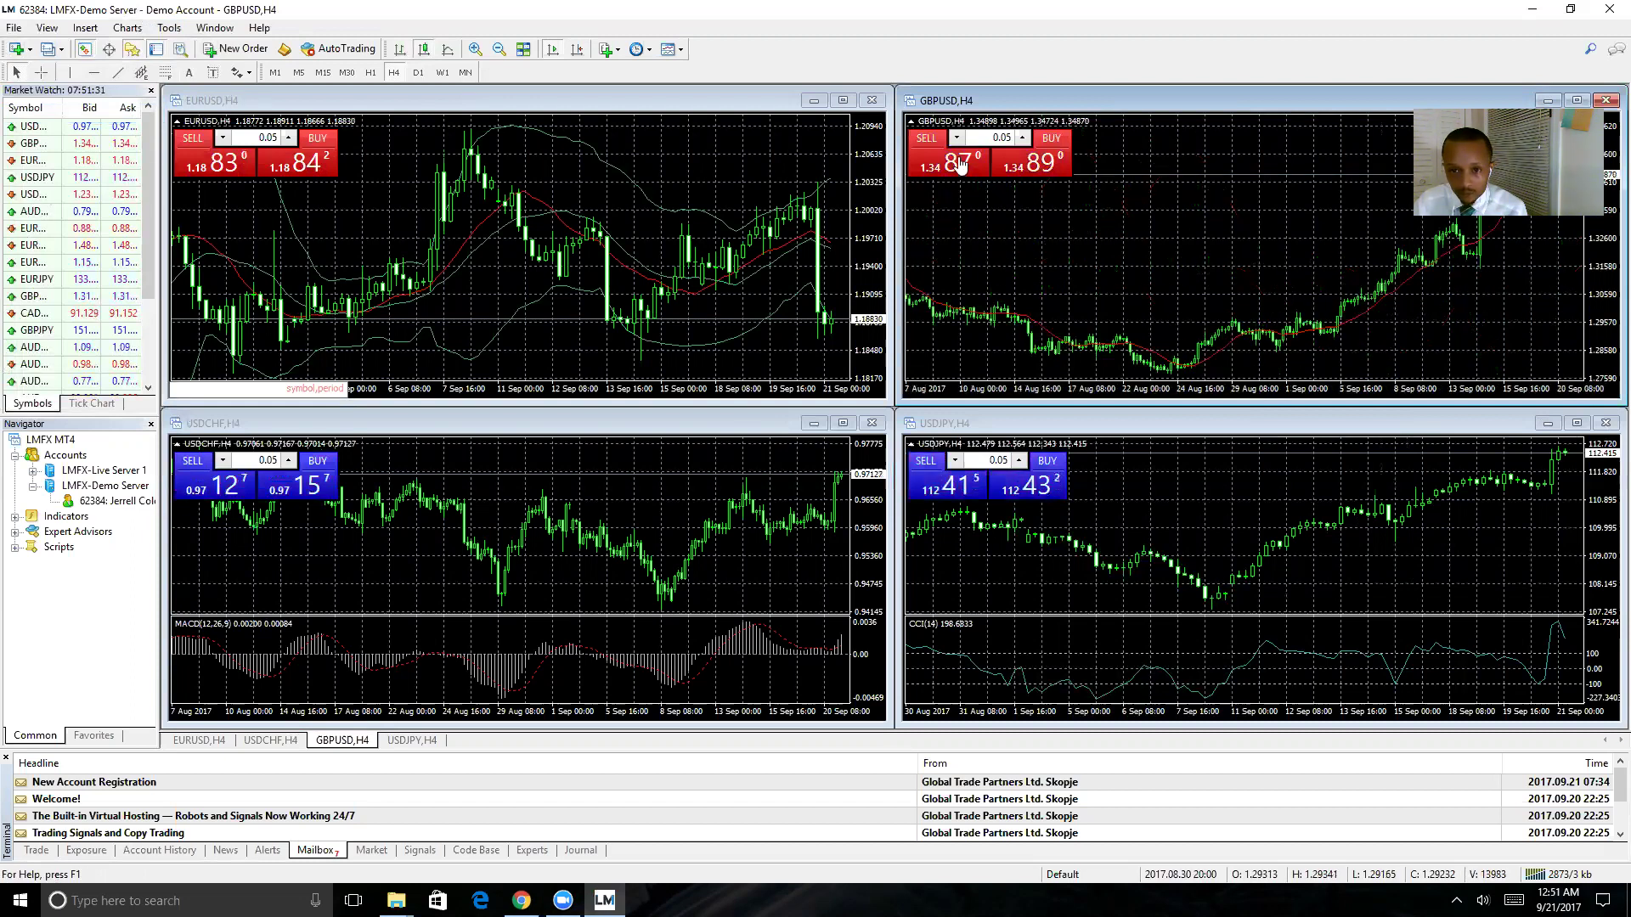
Zoom the GBPUSD chart in twice via Charts > Zoom In.
{"action": "left_click", "coordinate": [135, 28]}
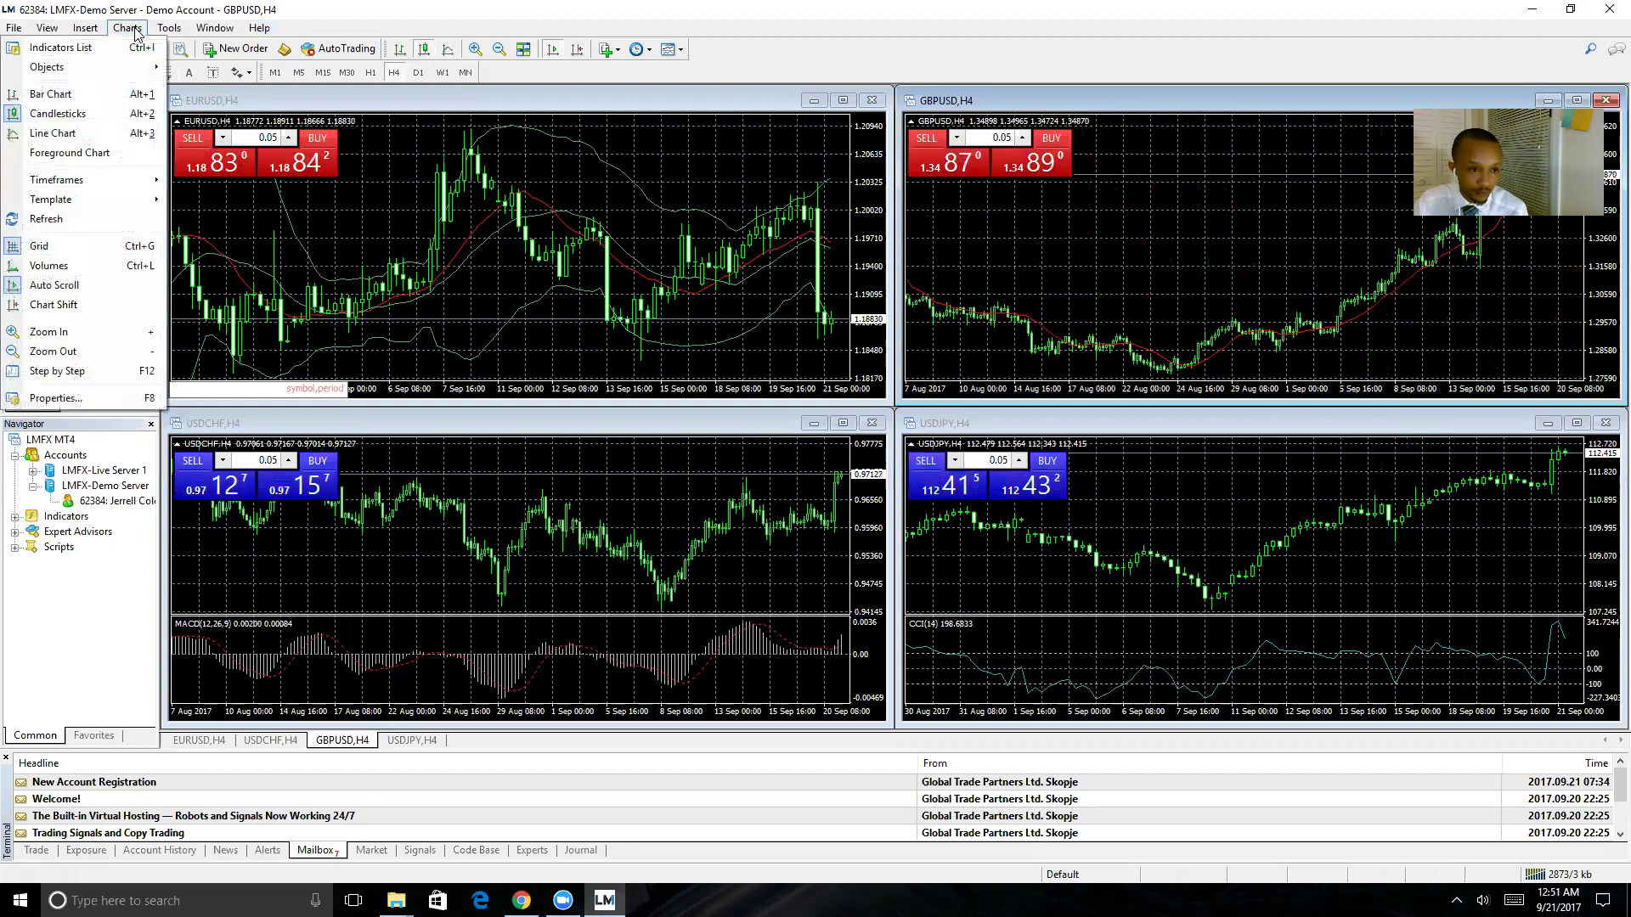
{"action": "mouse_move", "coordinate": [92, 31]}
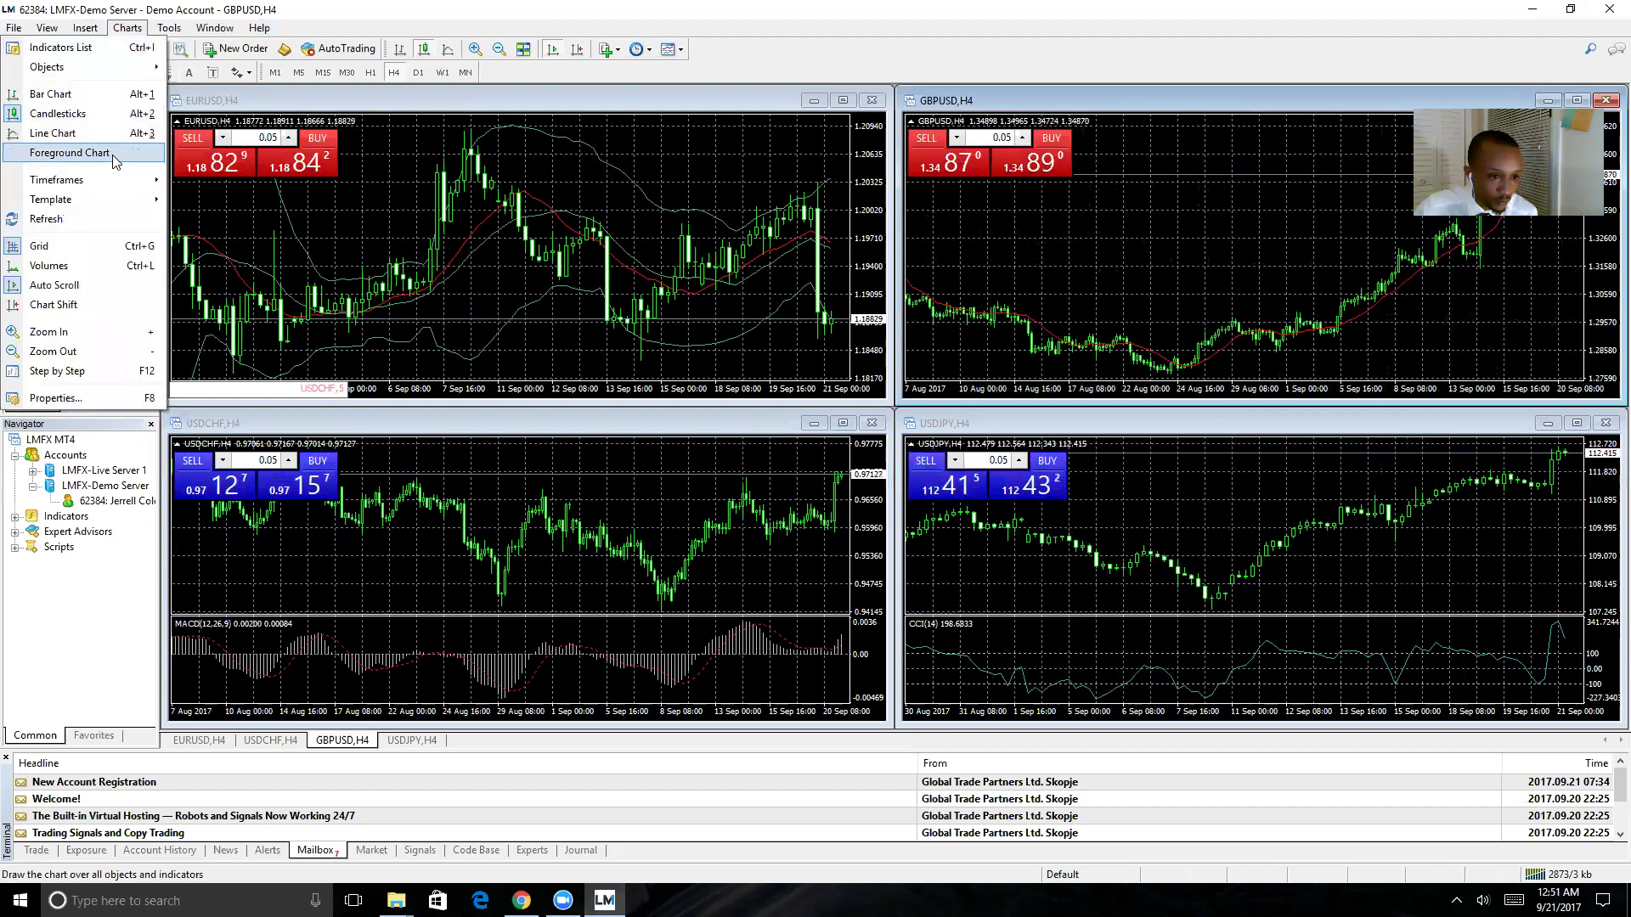
{"action": "mouse_move", "coordinate": [103, 180]}
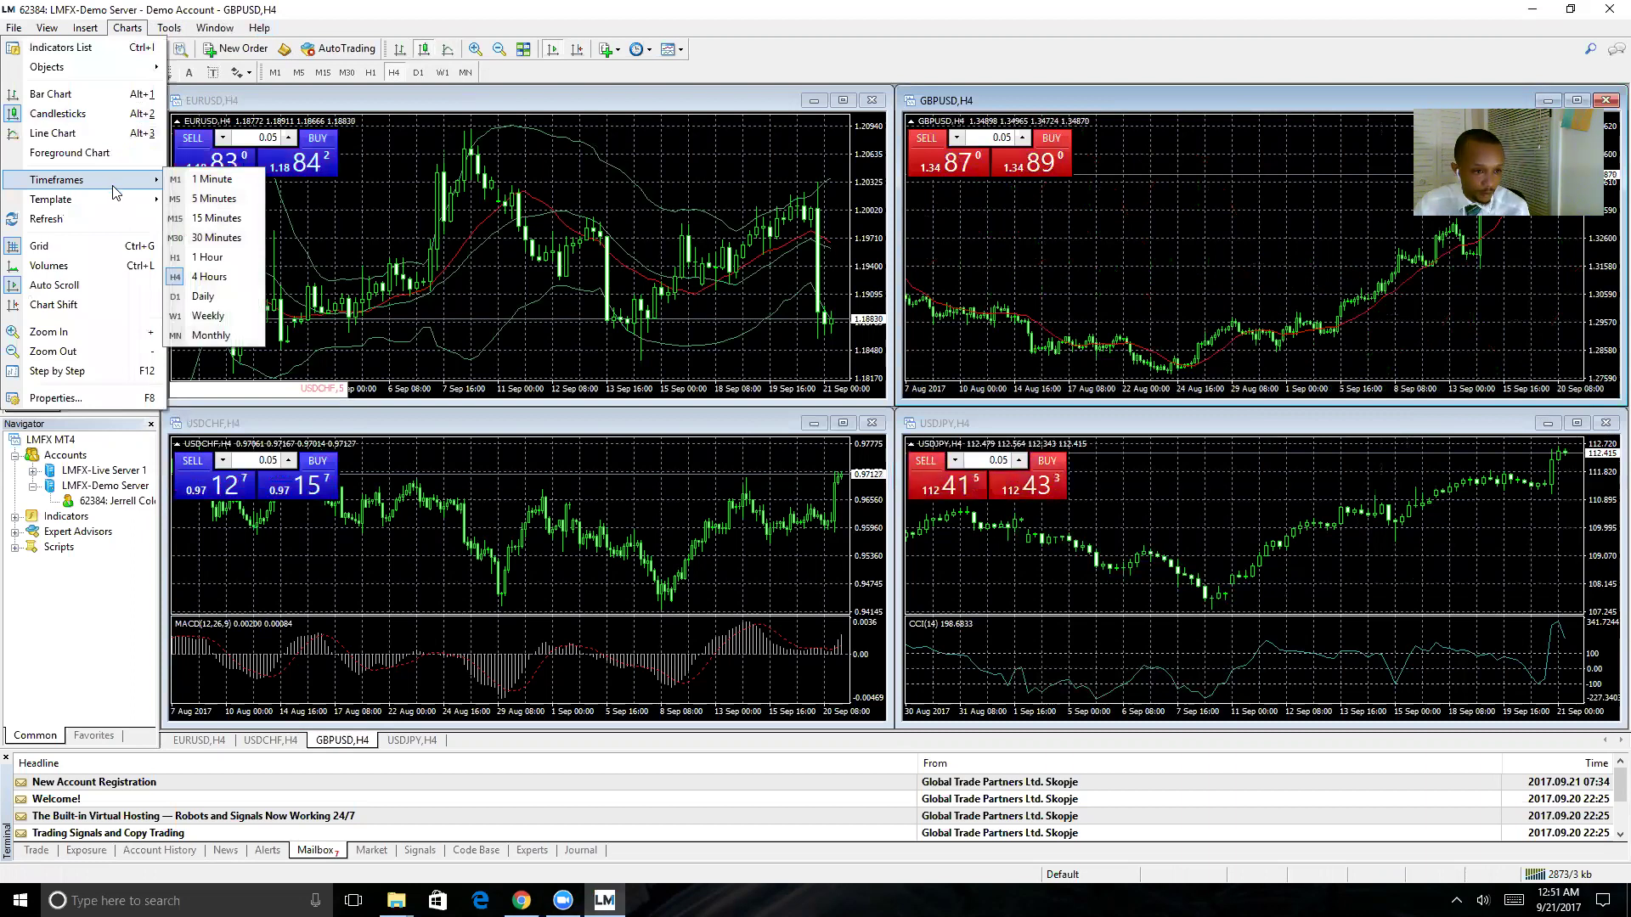
{"action": "left_click", "coordinate": [113, 330]}
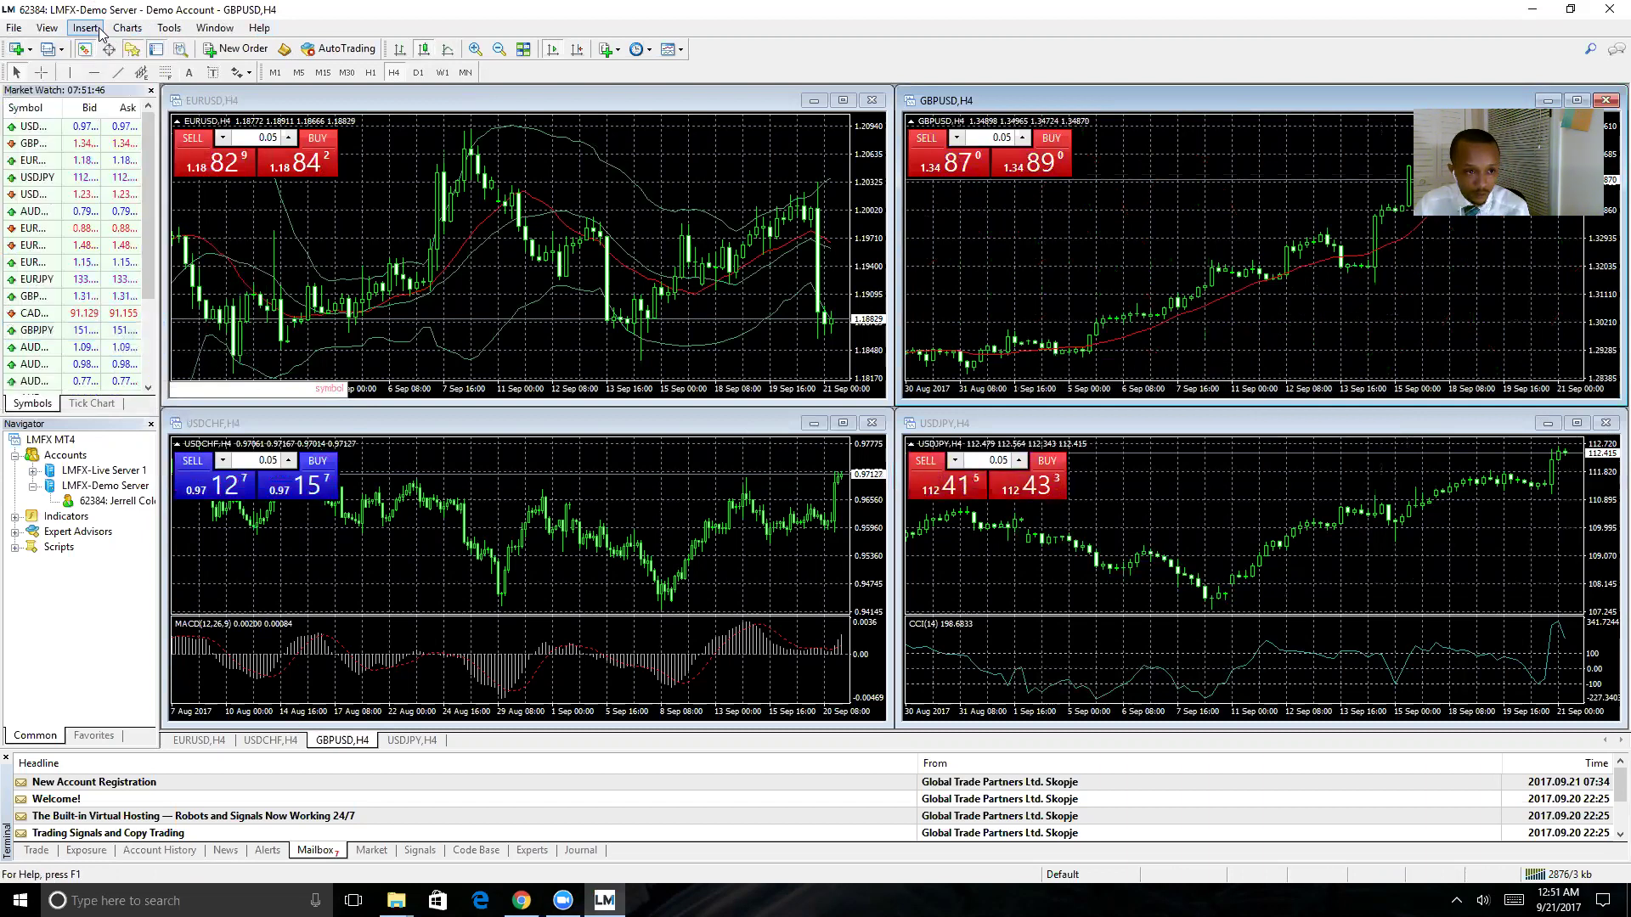
{"action": "left_click", "coordinate": [131, 28]}
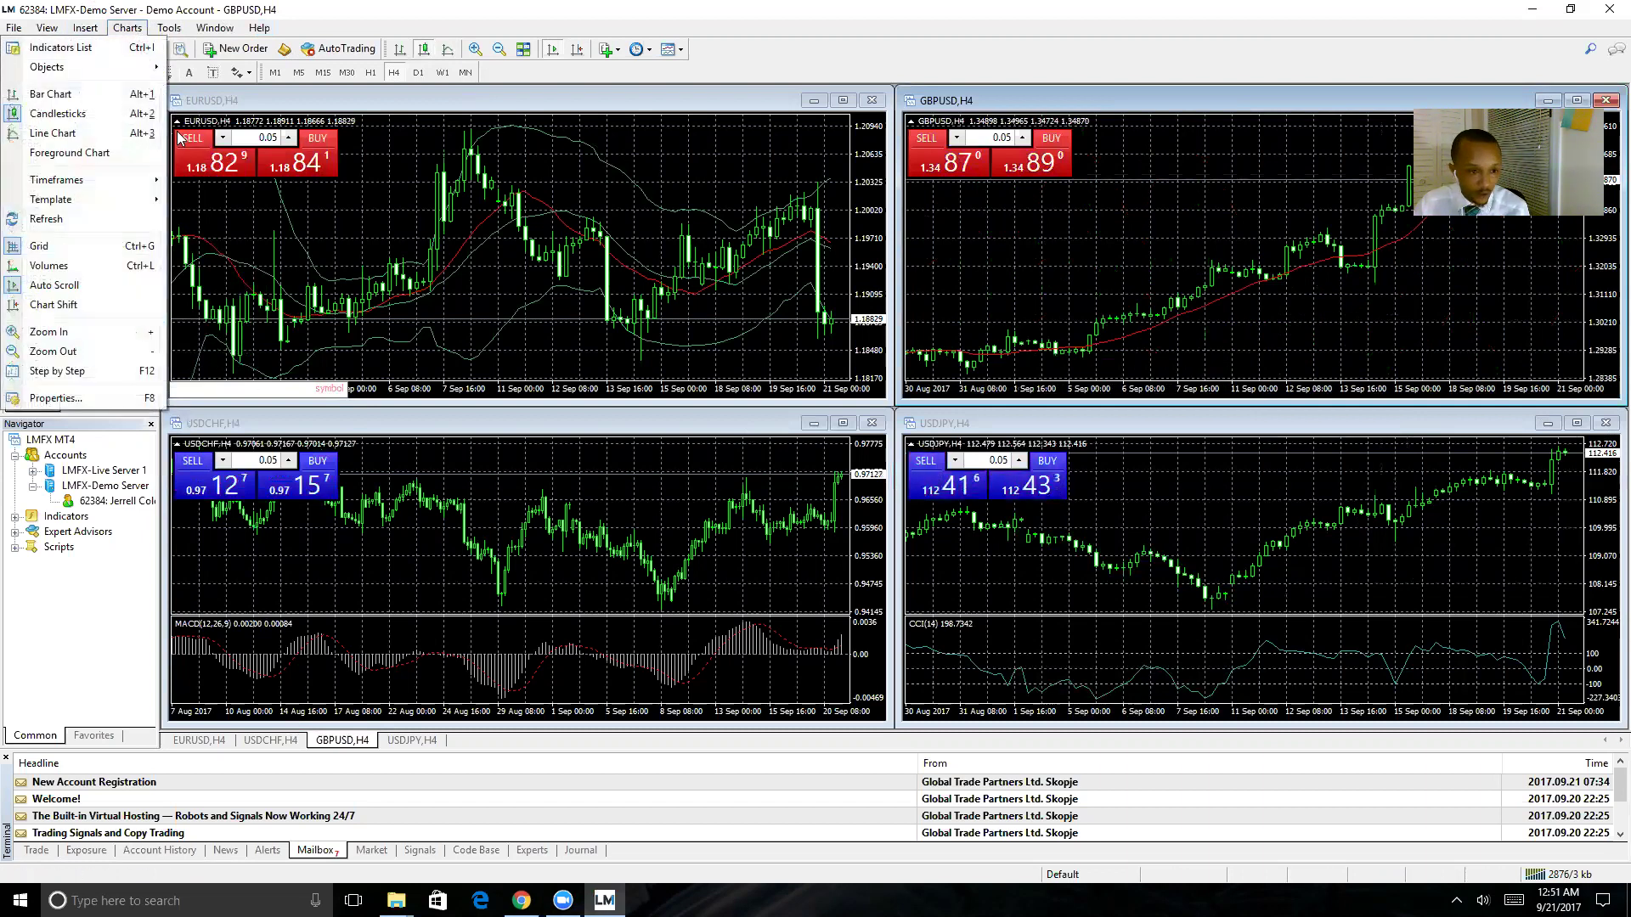
{"action": "left_click", "coordinate": [116, 331]}
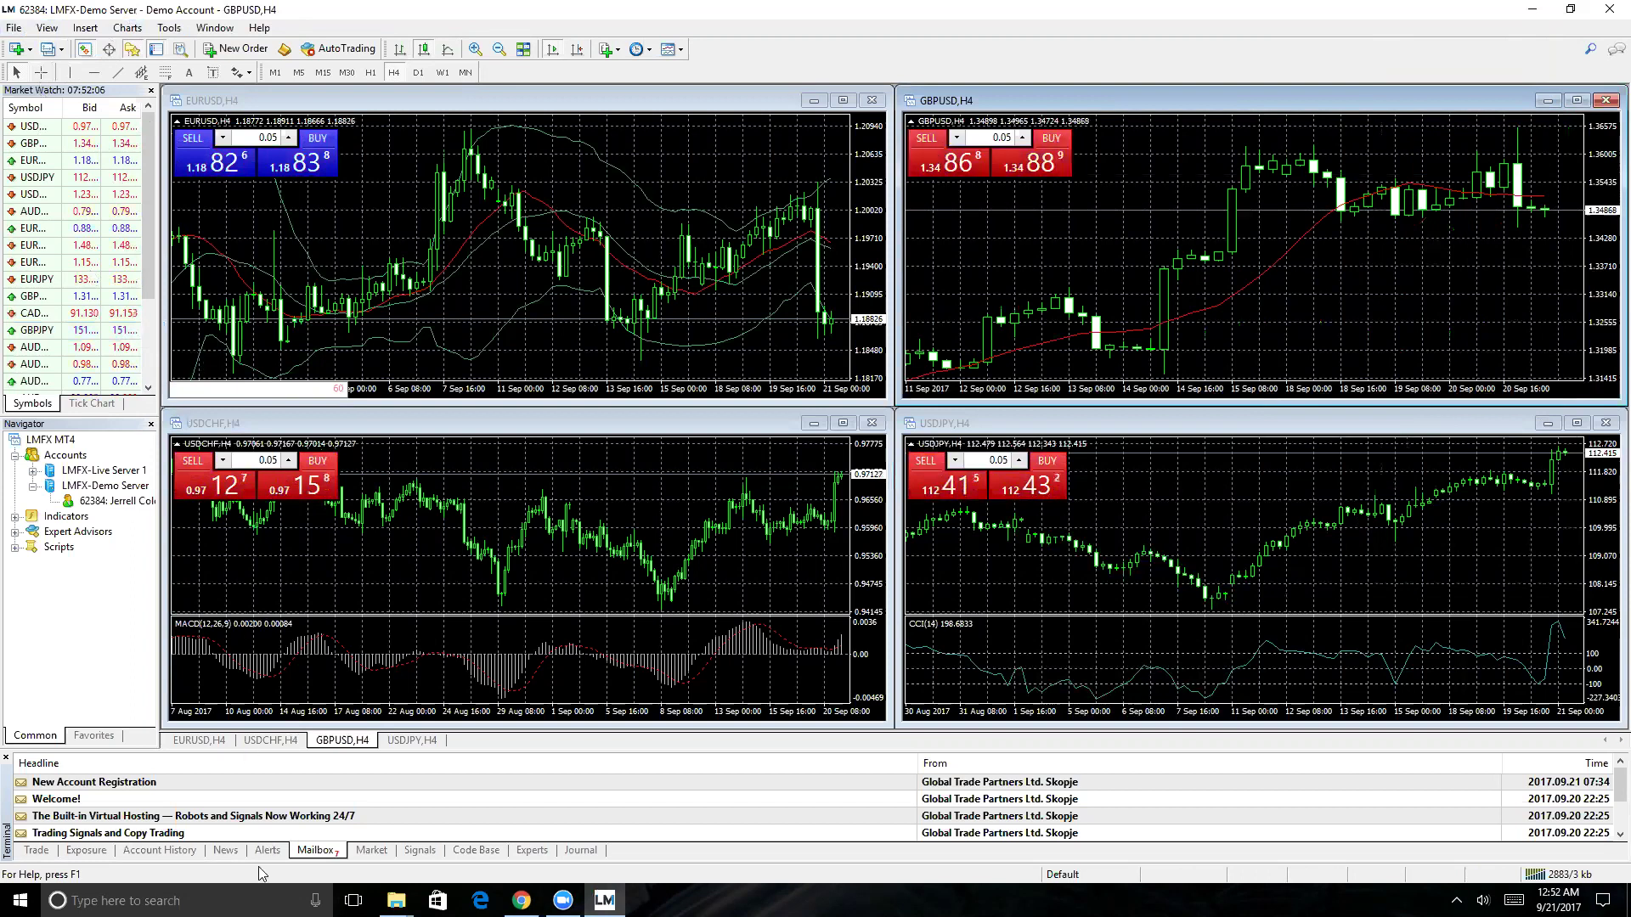
Show the Terminal's Trade tab, then Account History with the 5 000.00 deposit.
{"action": "left_click", "coordinate": [39, 851]}
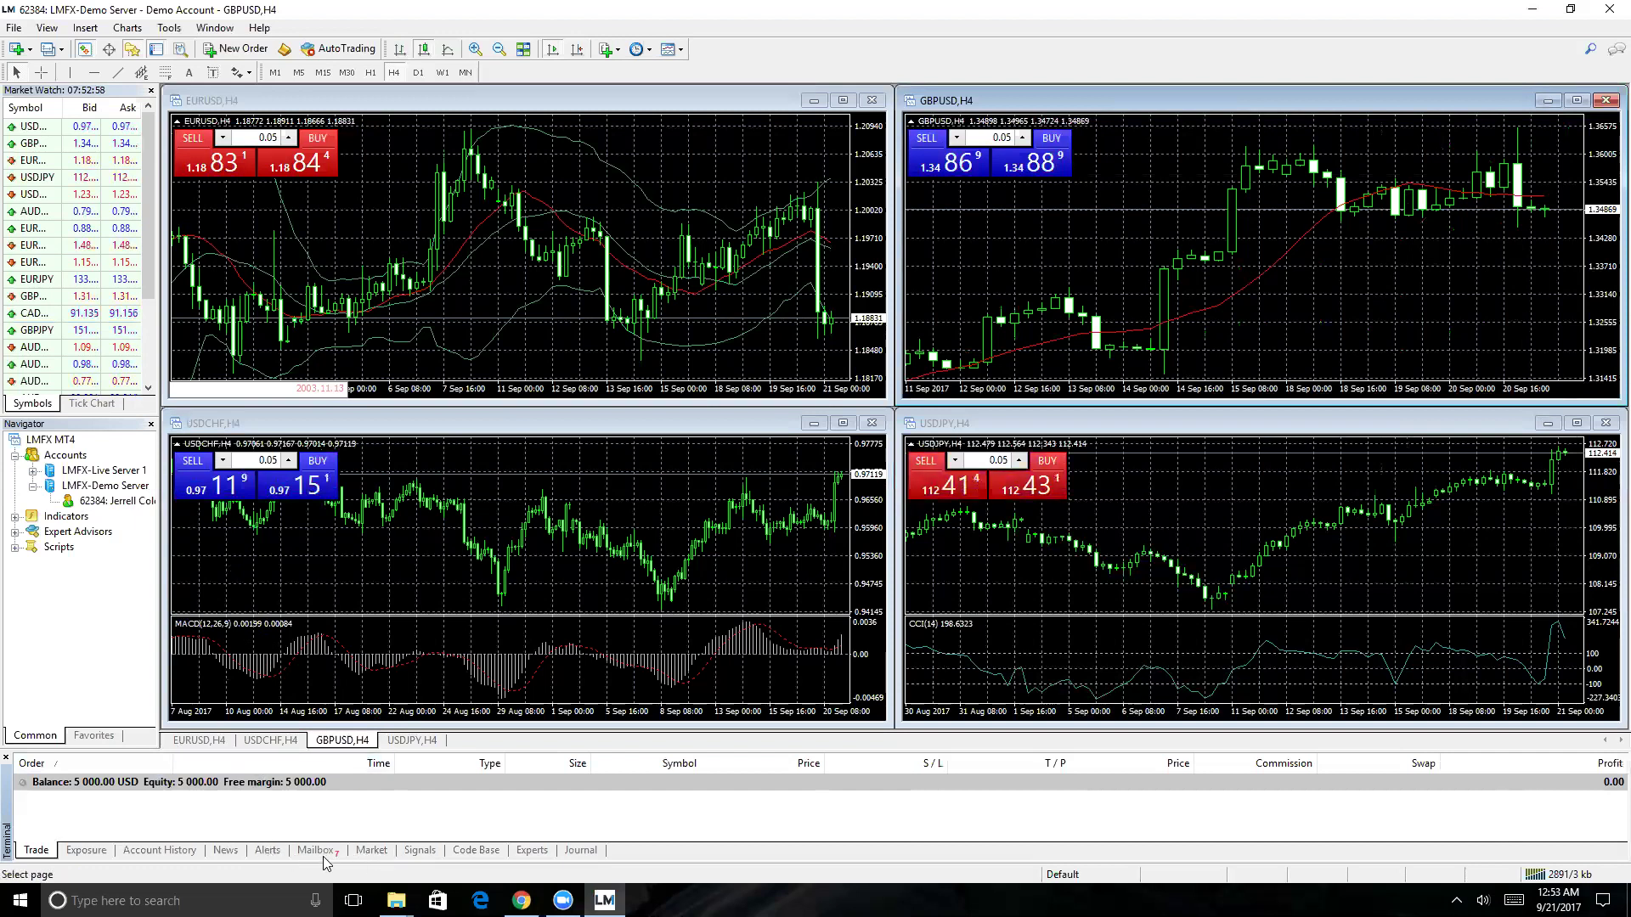
{"action": "left_click", "coordinate": [174, 851]}
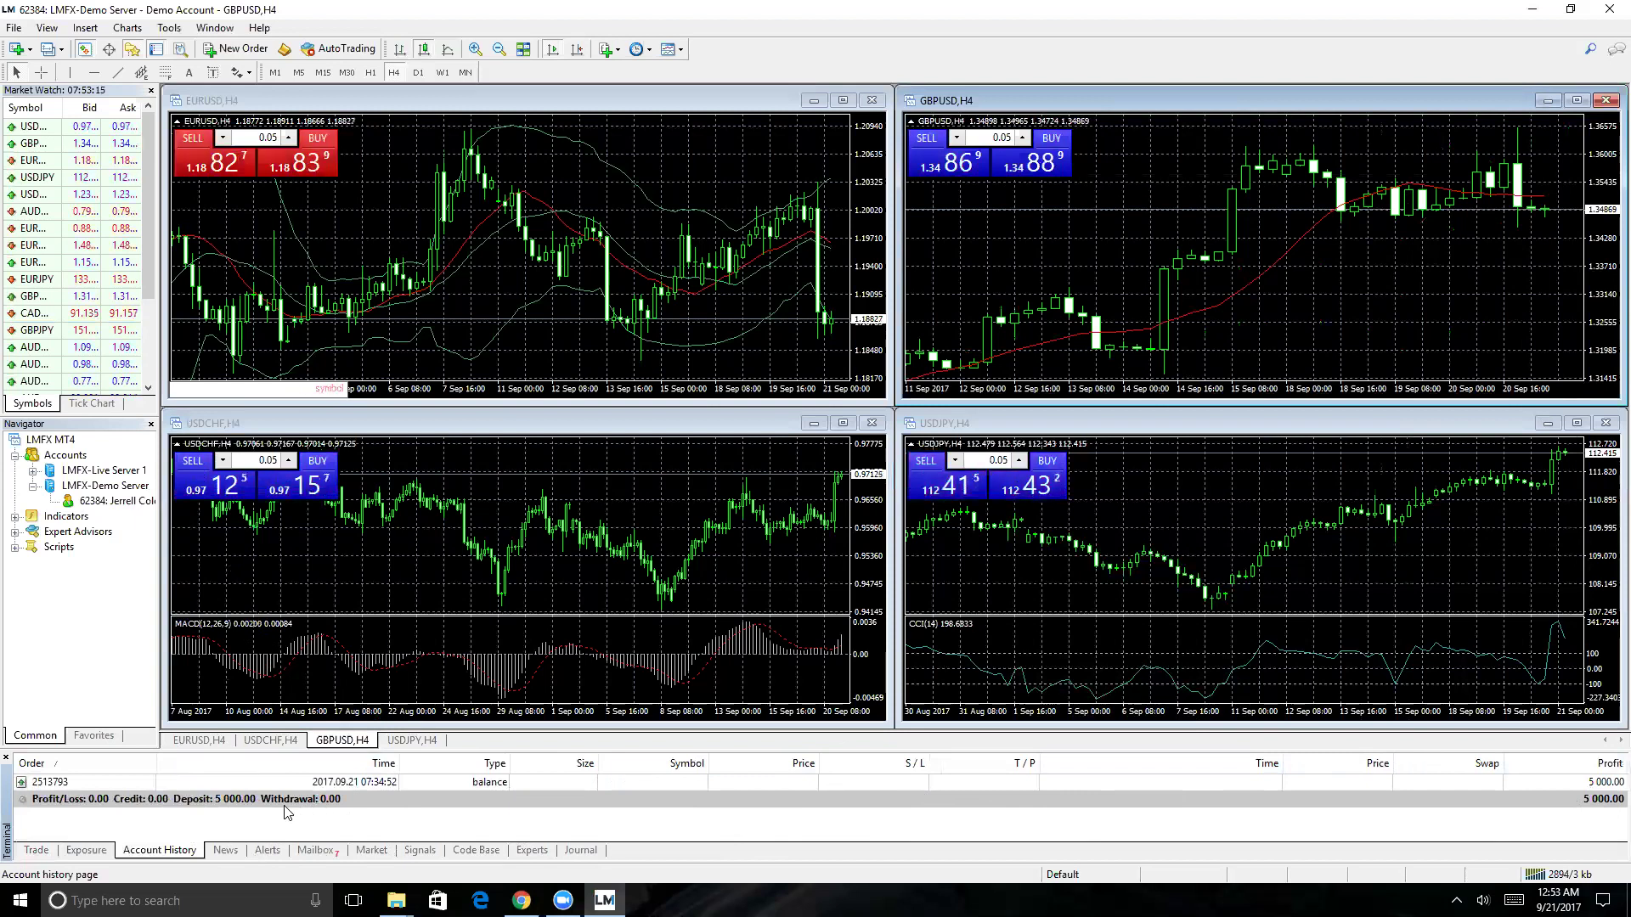
{"action": "left_click", "coordinate": [23, 31]}
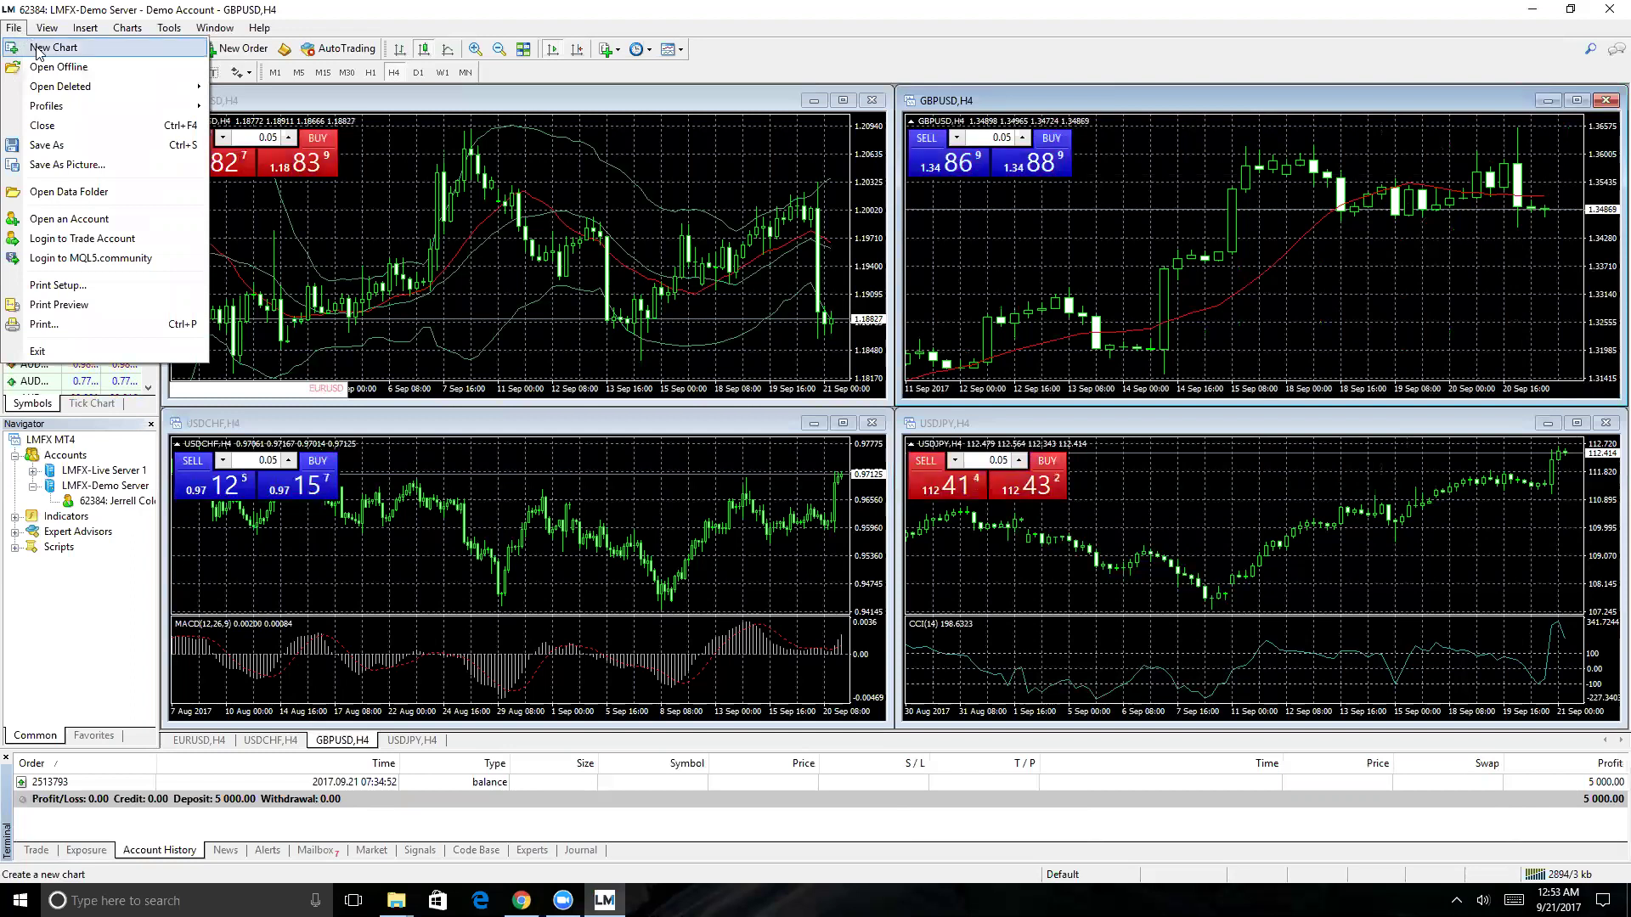
Page the Open an Account wizard between server and account-type pages twice, then close it.
{"action": "left_click", "coordinate": [113, 220]}
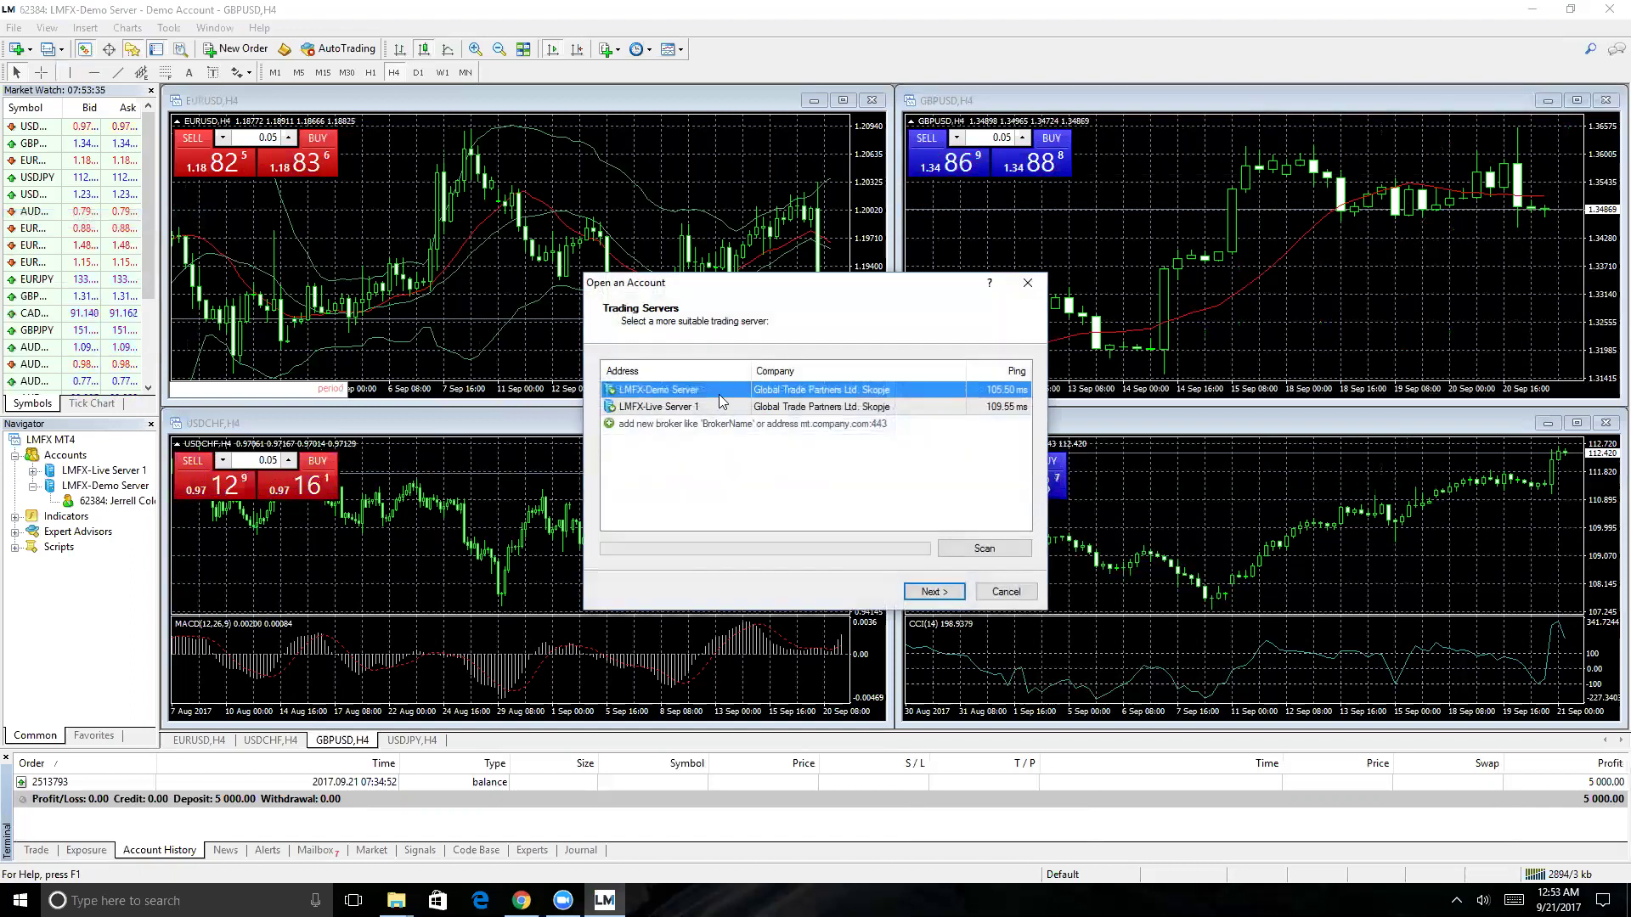
{"action": "left_click", "coordinate": [933, 591]}
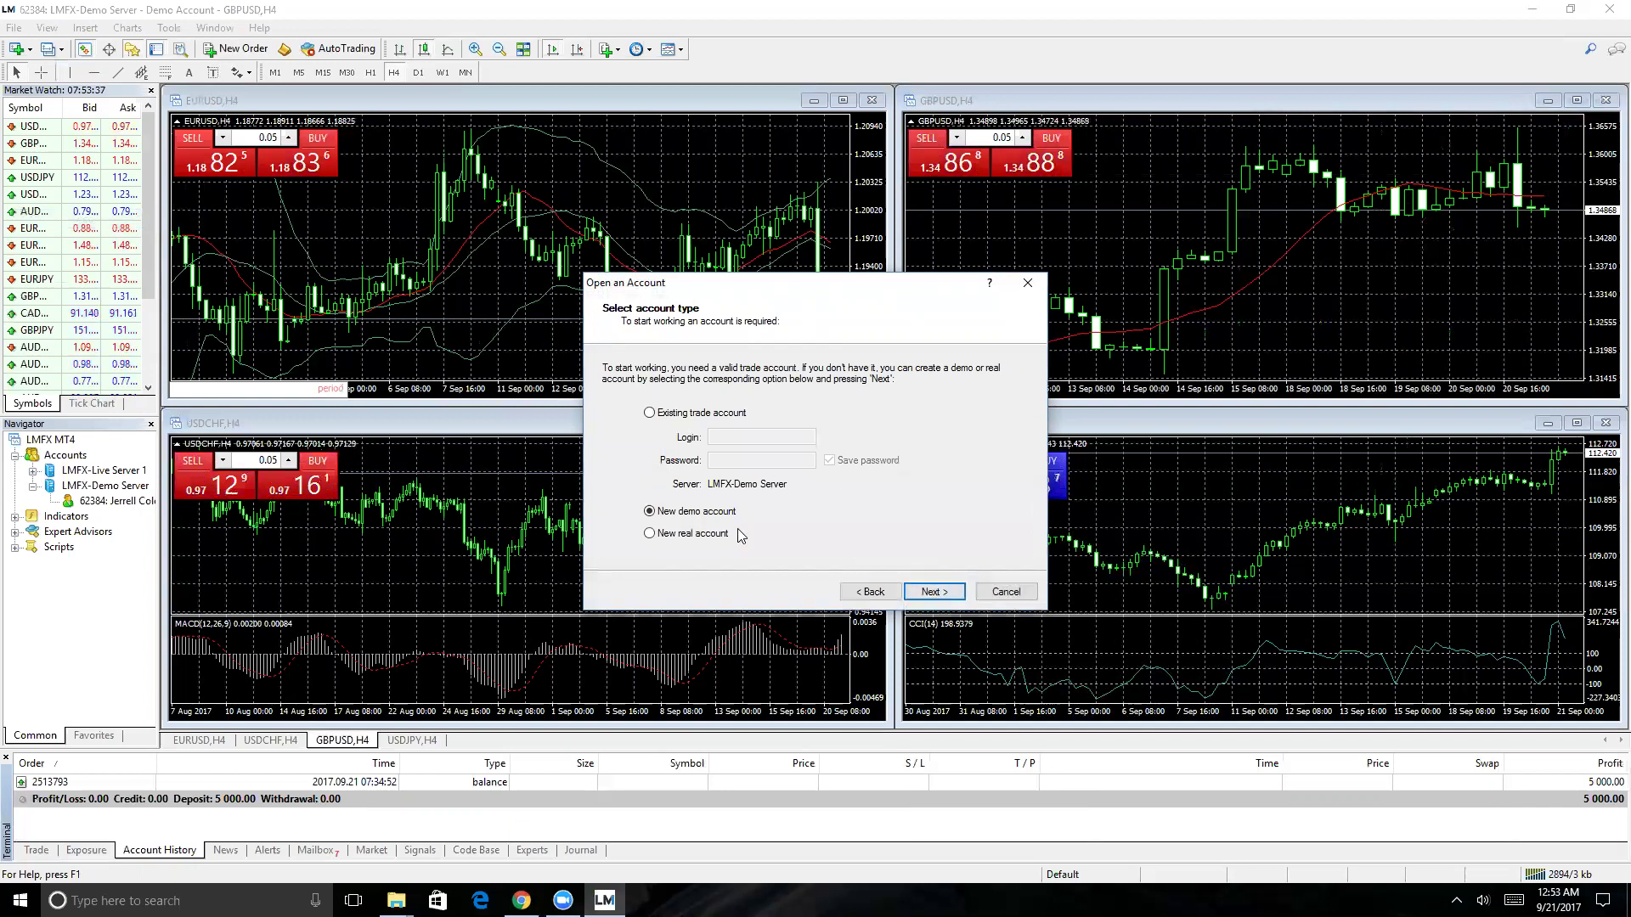
{"action": "left_click", "coordinate": [887, 591]}
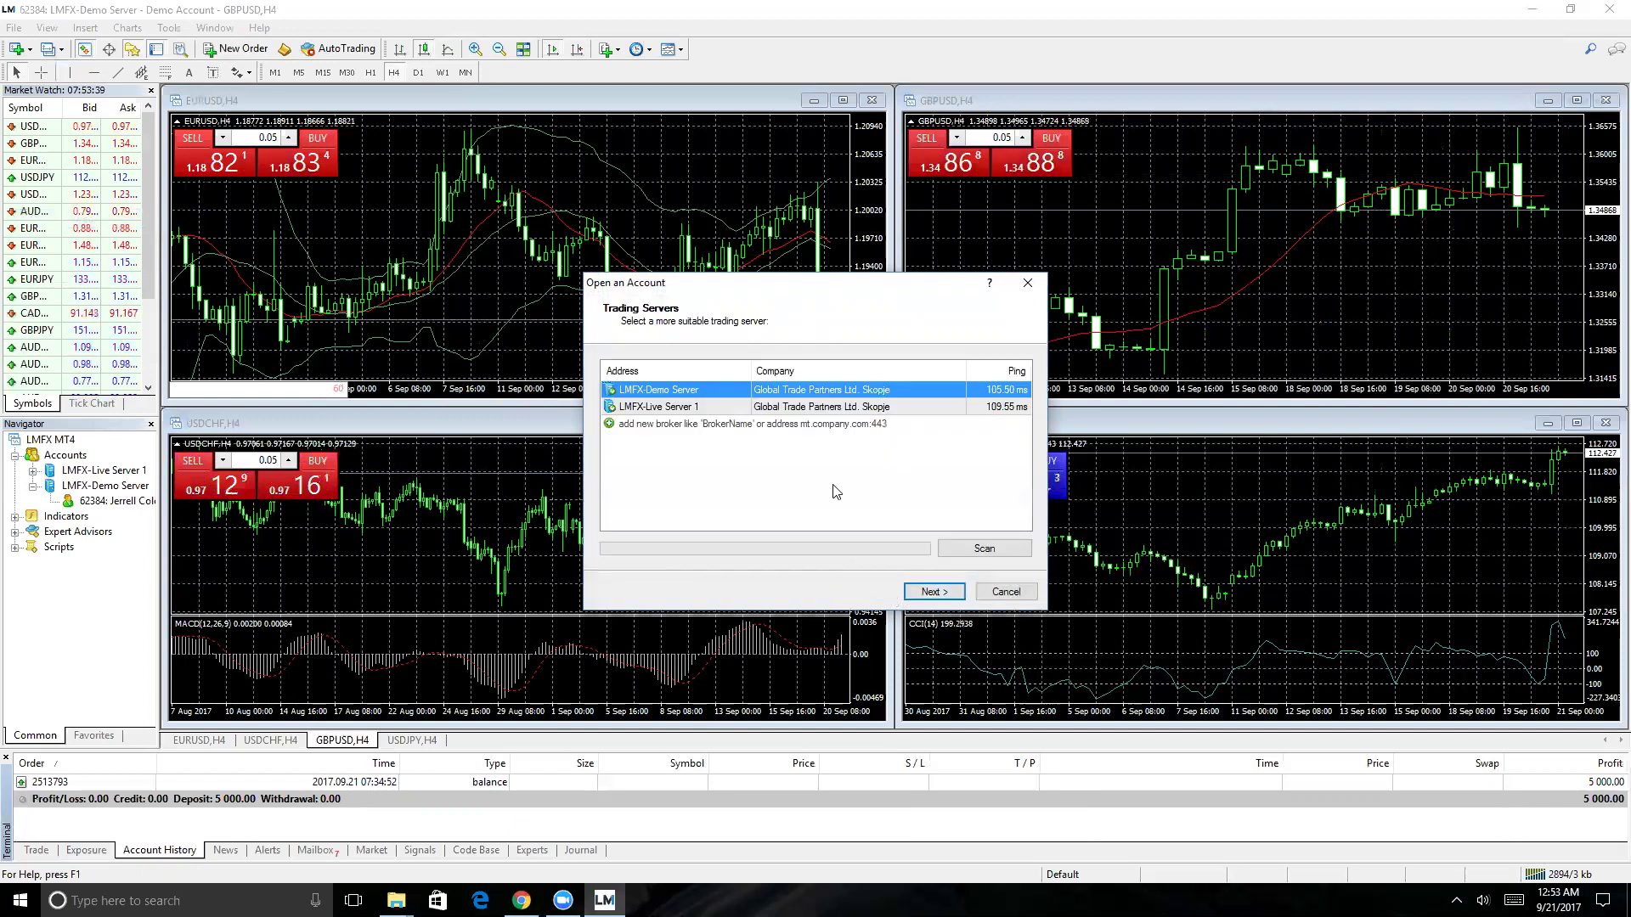
{"action": "left_click", "coordinate": [933, 592]}
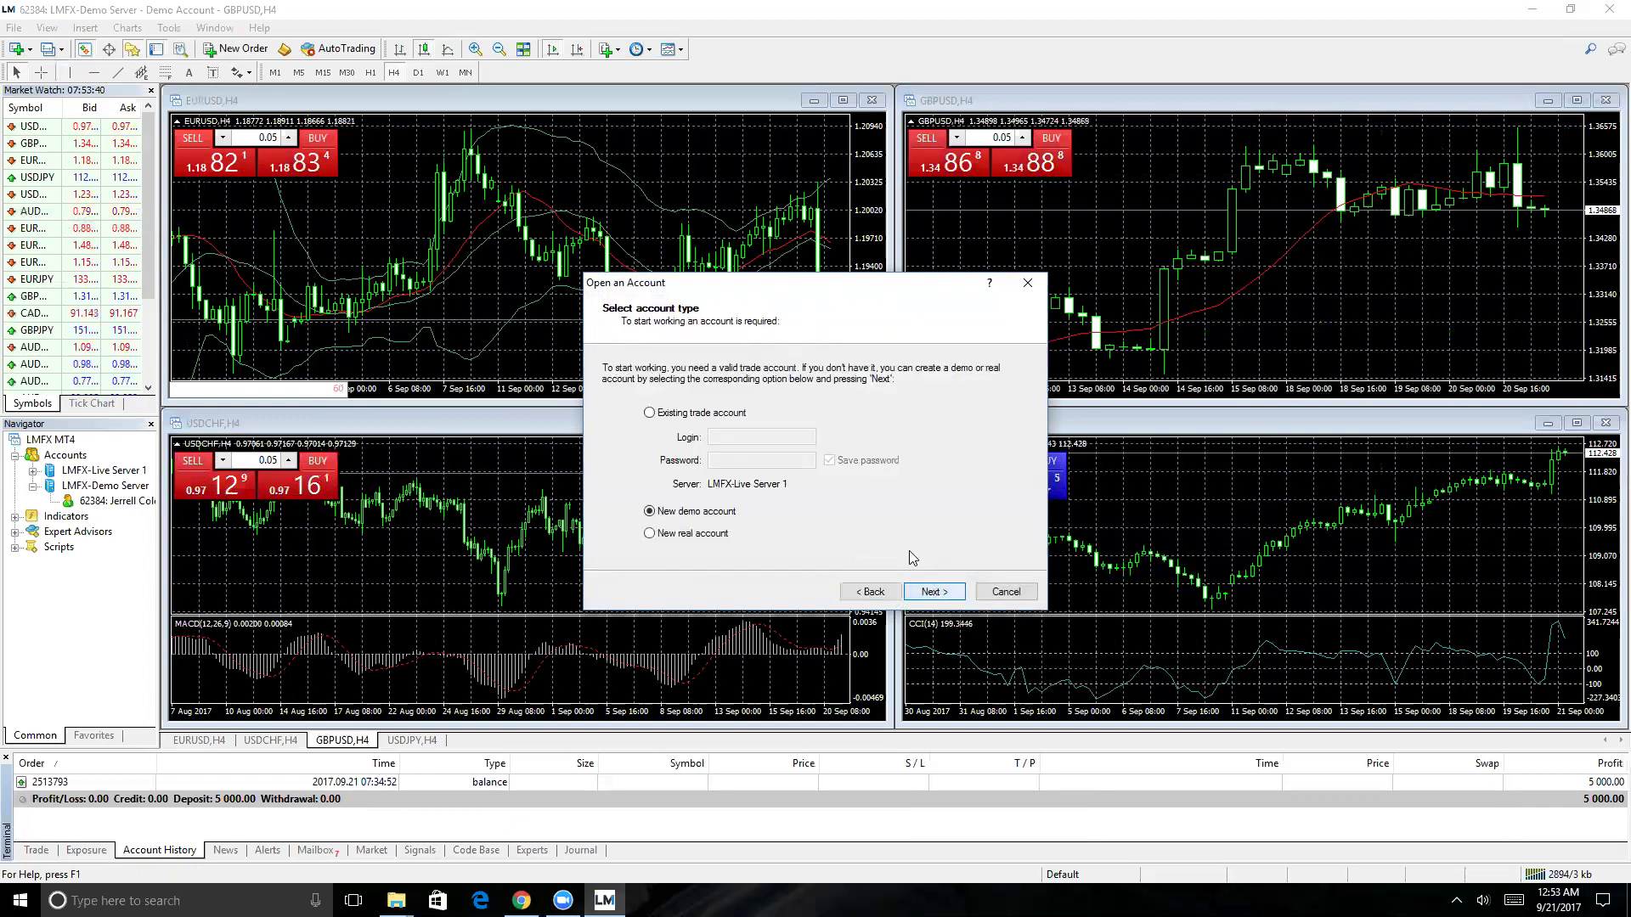
{"action": "left_click", "coordinate": [888, 591]}
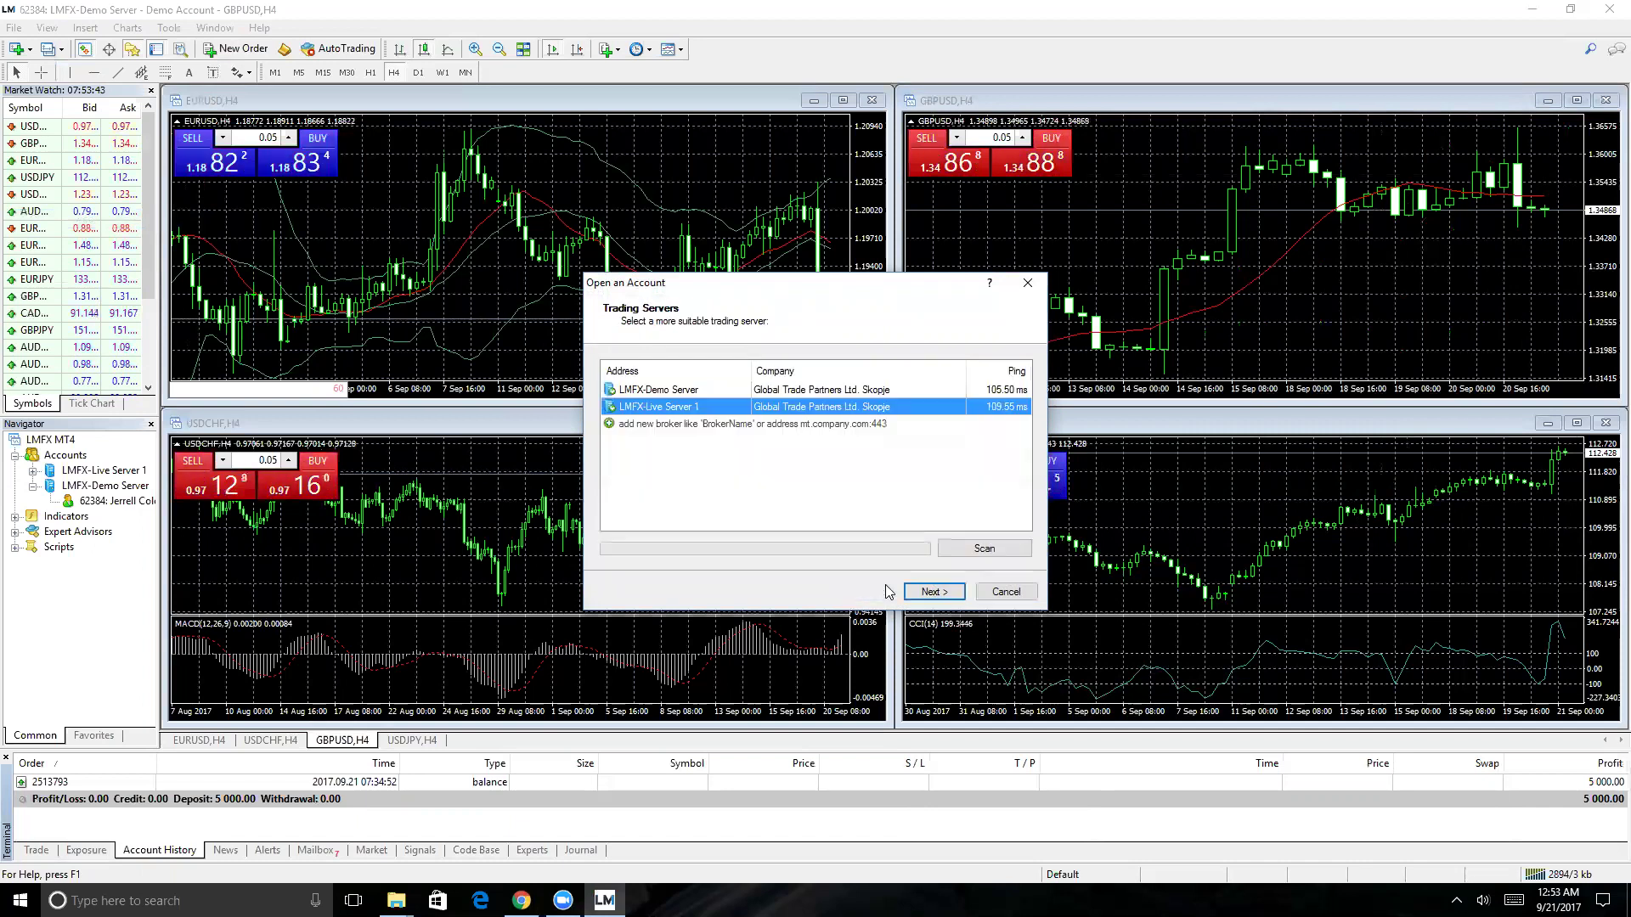
{"action": "left_click", "coordinate": [1027, 283]}
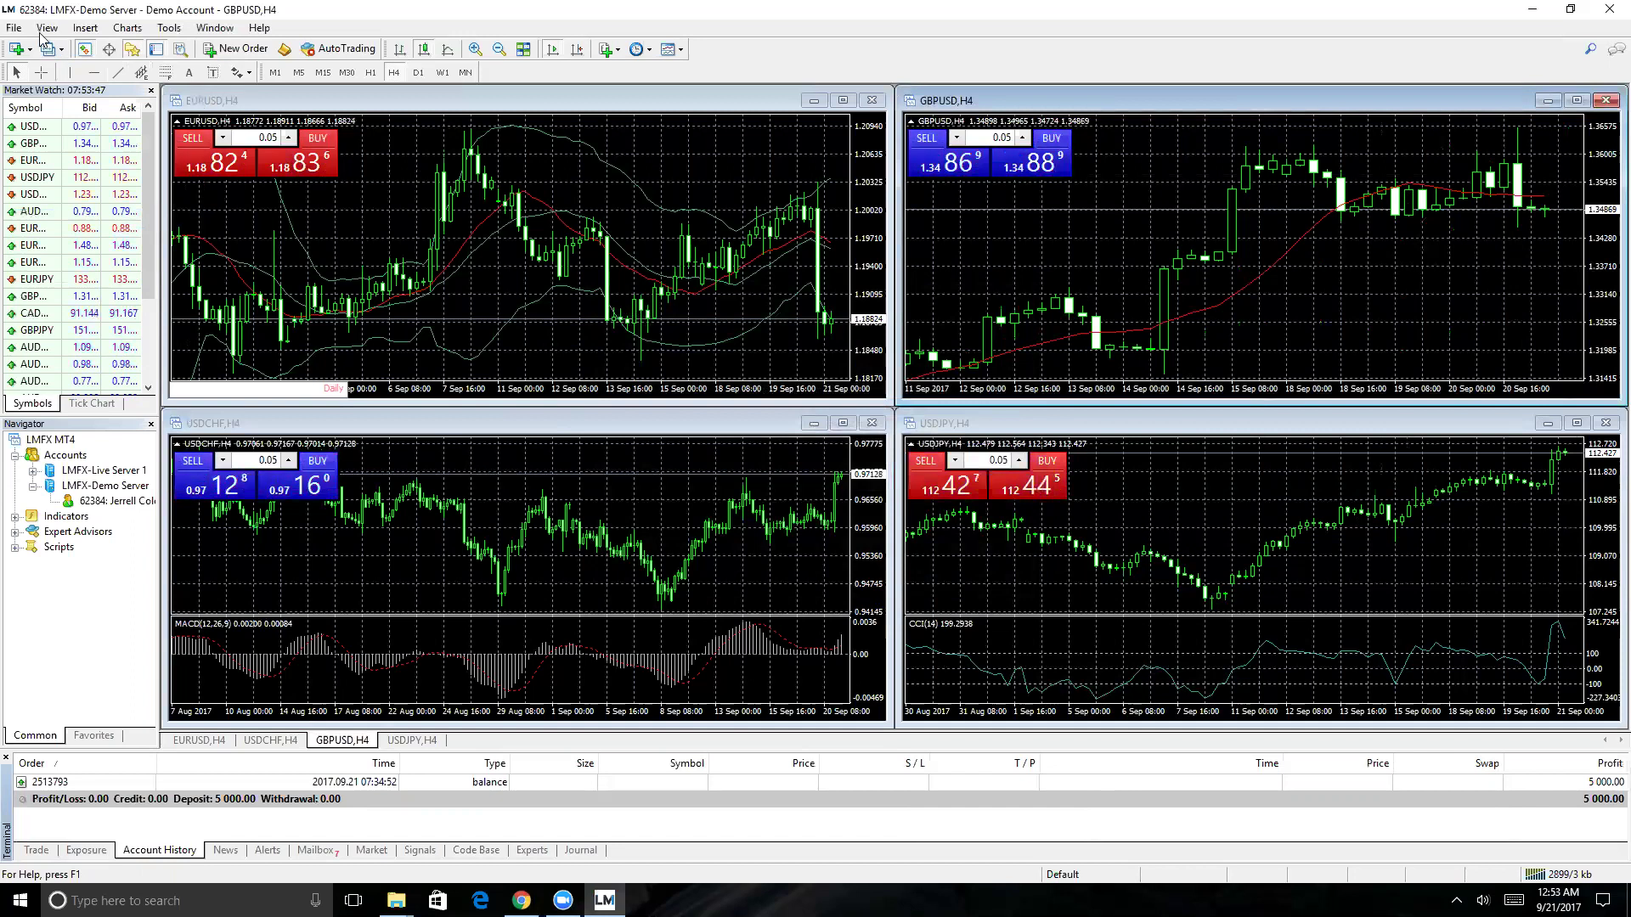
Show the Data Window panel listing EURUSD H4 date, OHLC, volume and indicator values.
{"action": "left_click", "coordinate": [15, 28]}
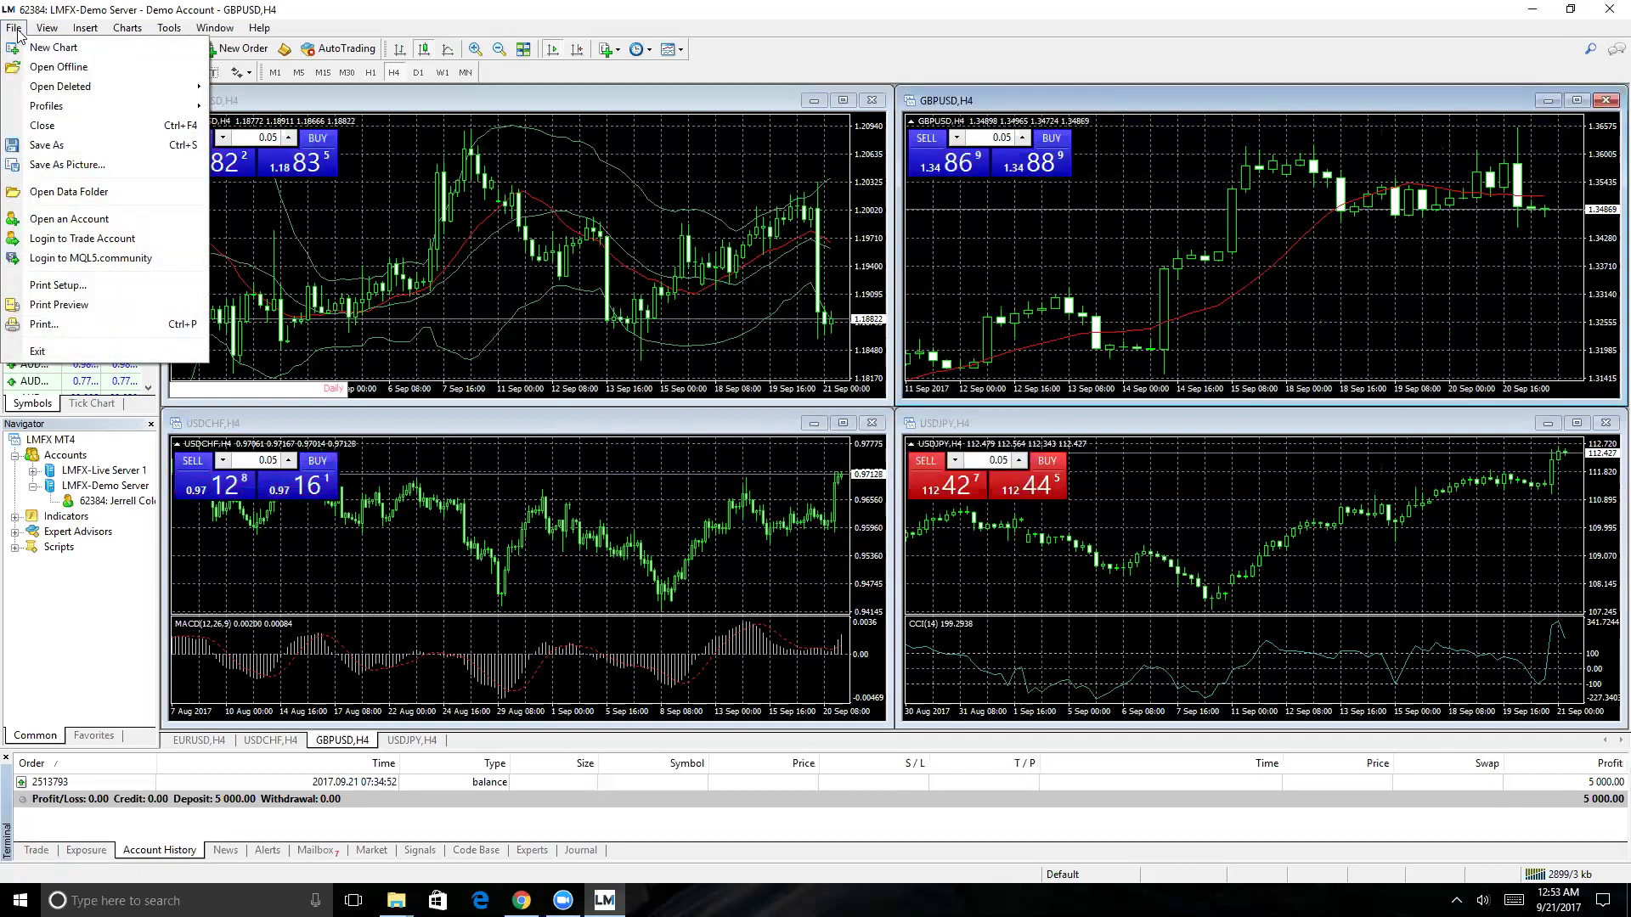
{"action": "mouse_move", "coordinate": [46, 30]}
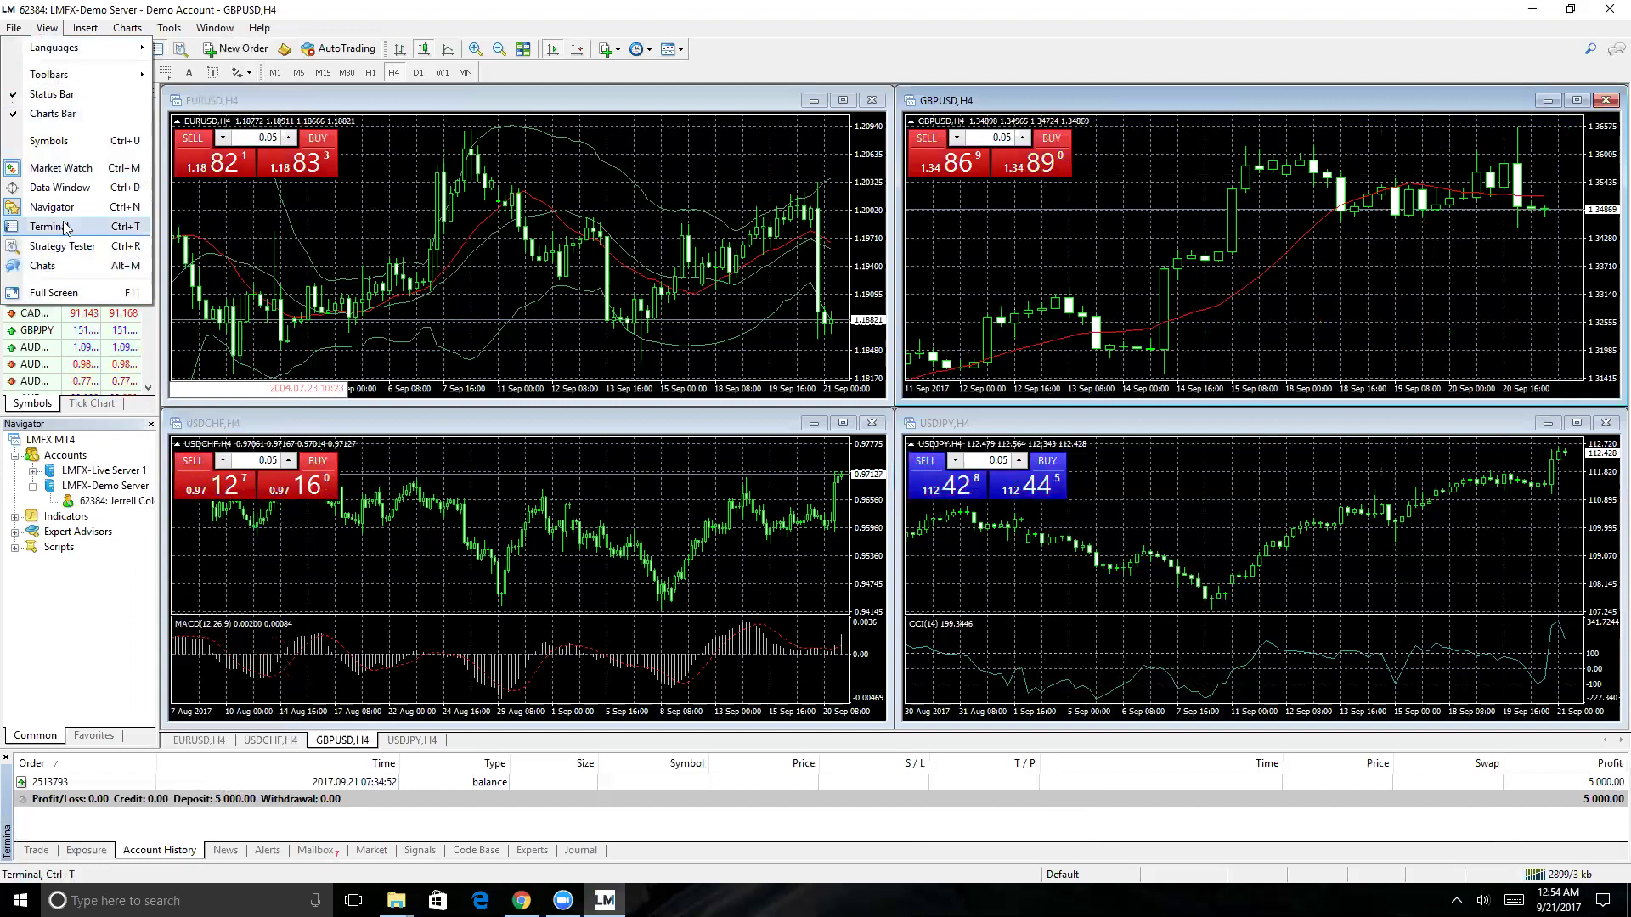
{"action": "left_click", "coordinate": [66, 188]}
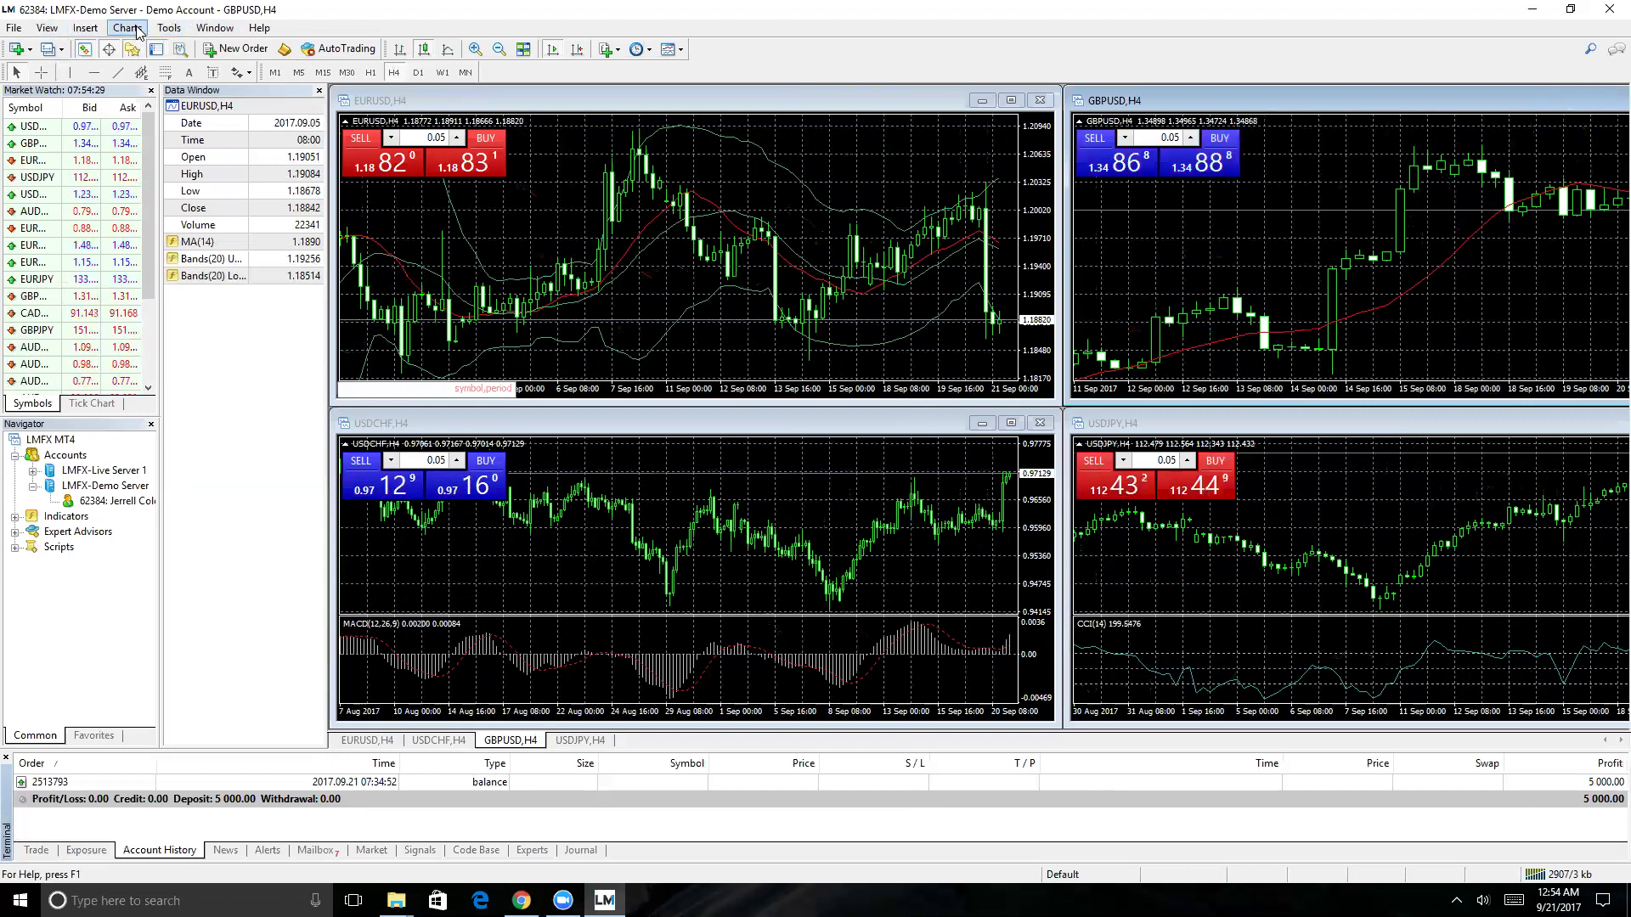
Browse Insert > Indicators categories (trend, oscillators, volumes, custom), Lines, and the Charts menu.
{"action": "left_click", "coordinate": [93, 27]}
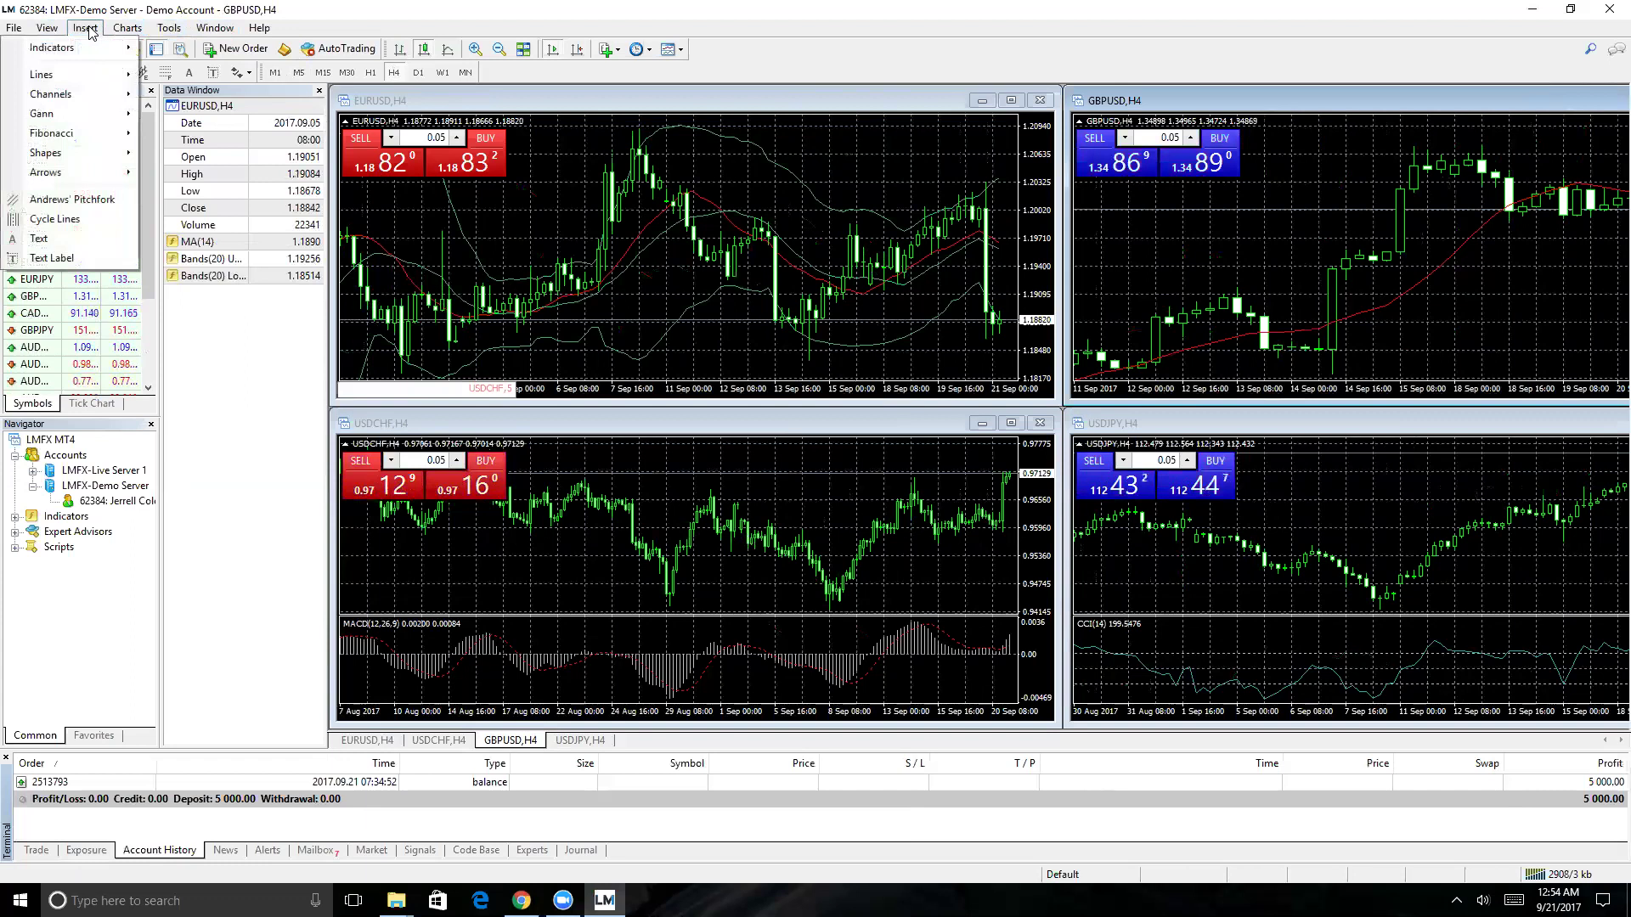
{"action": "mouse_move", "coordinate": [82, 47]}
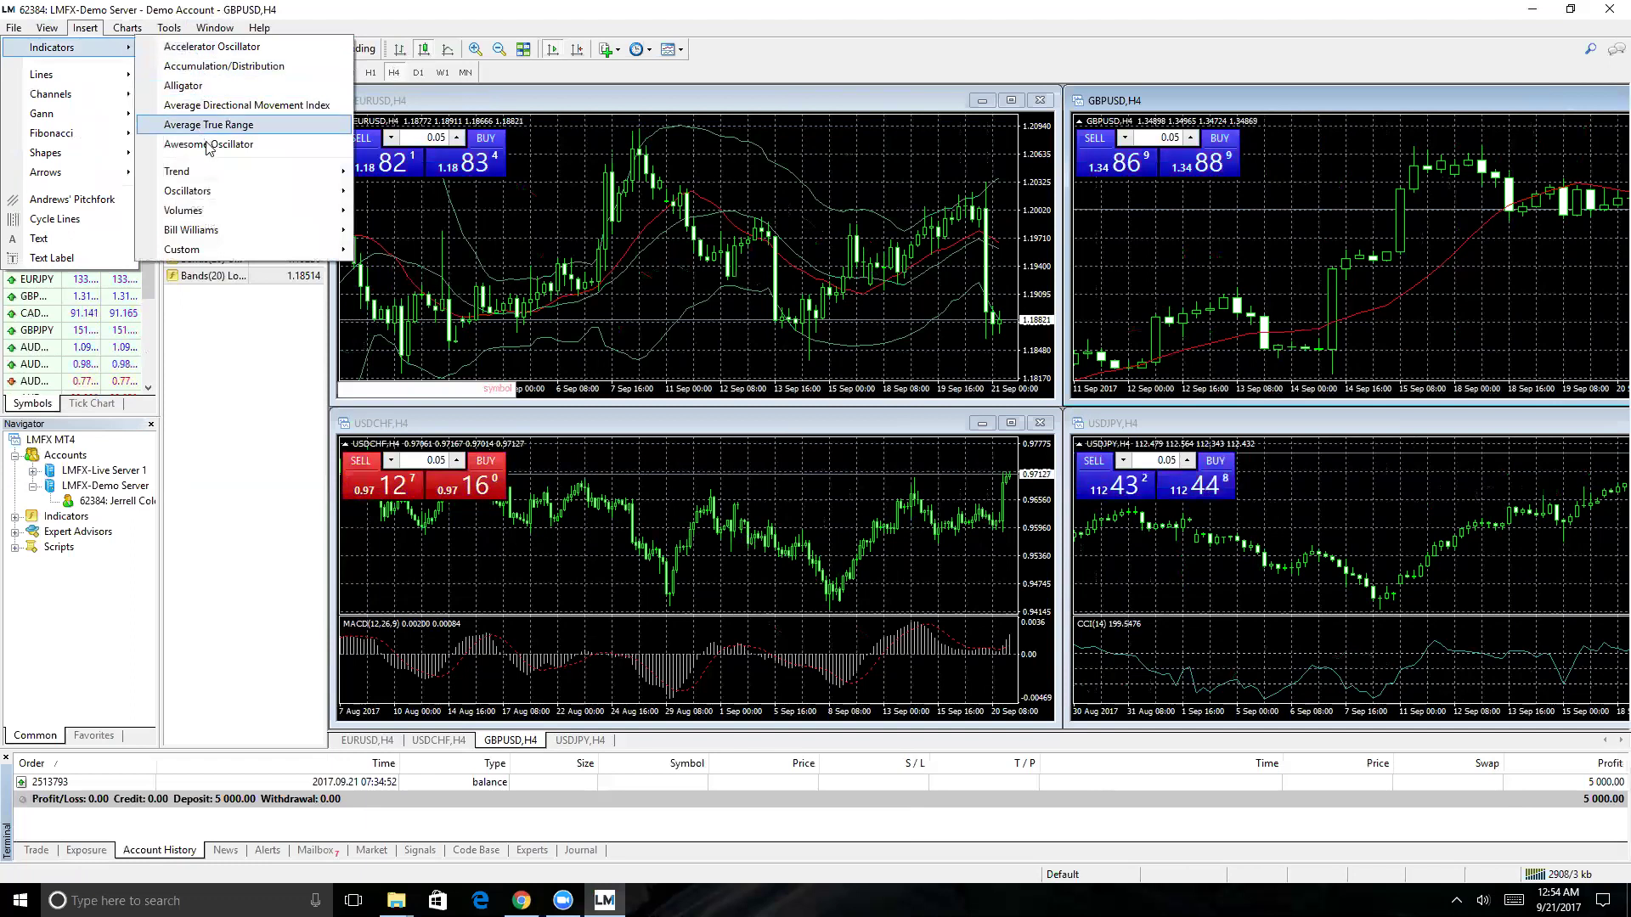
{"action": "mouse_move", "coordinate": [213, 171]}
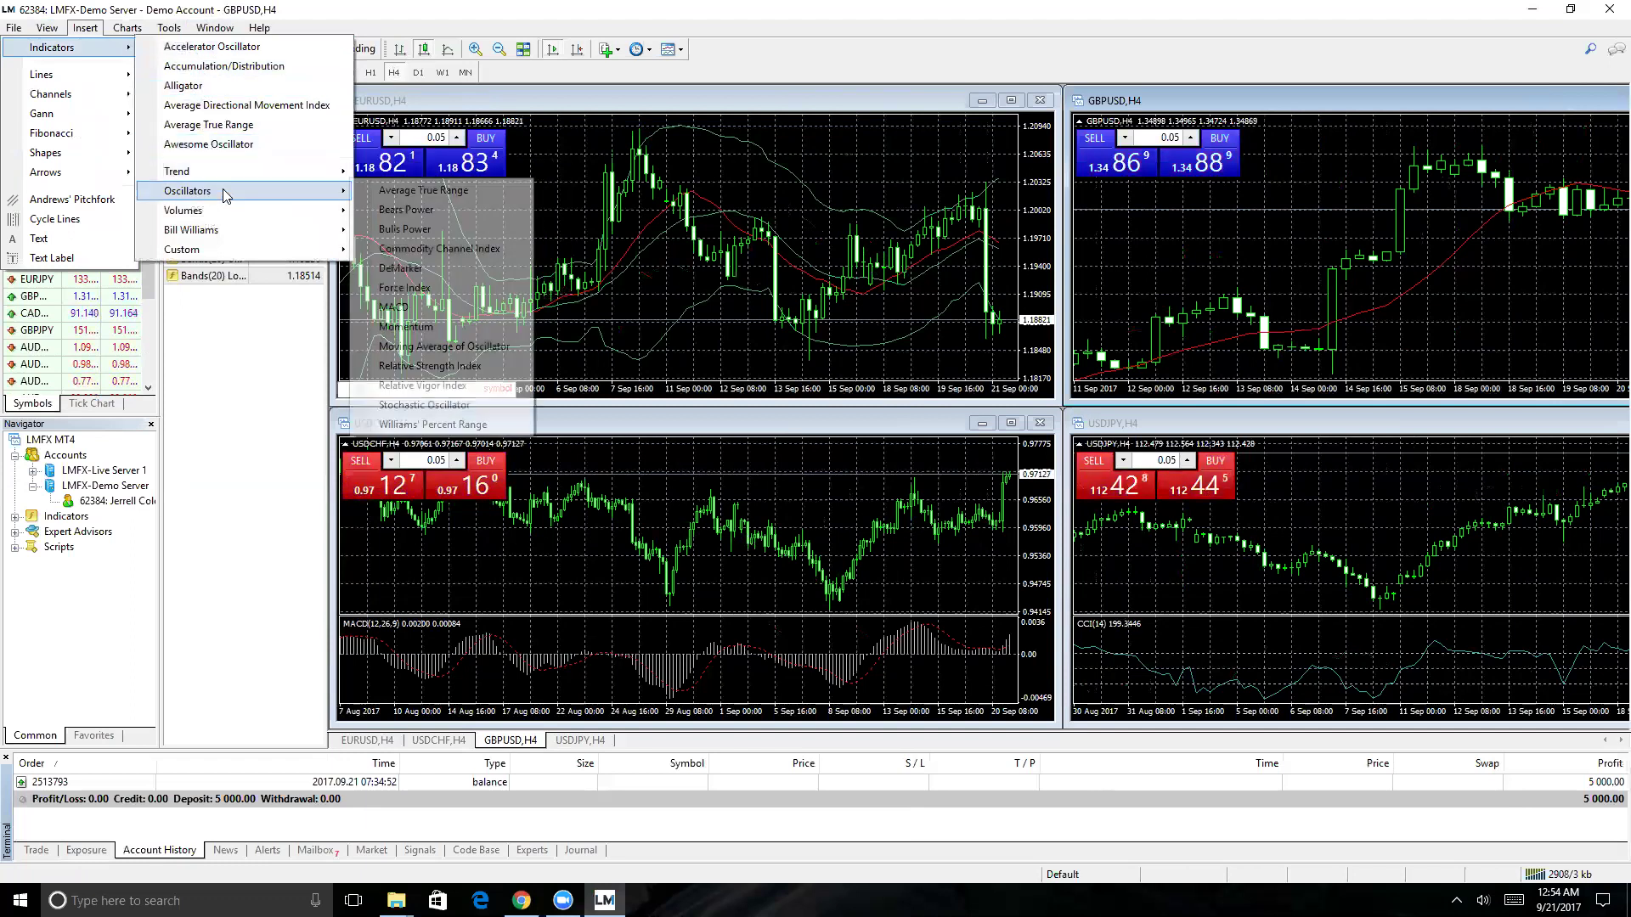
{"action": "mouse_move", "coordinate": [228, 218]}
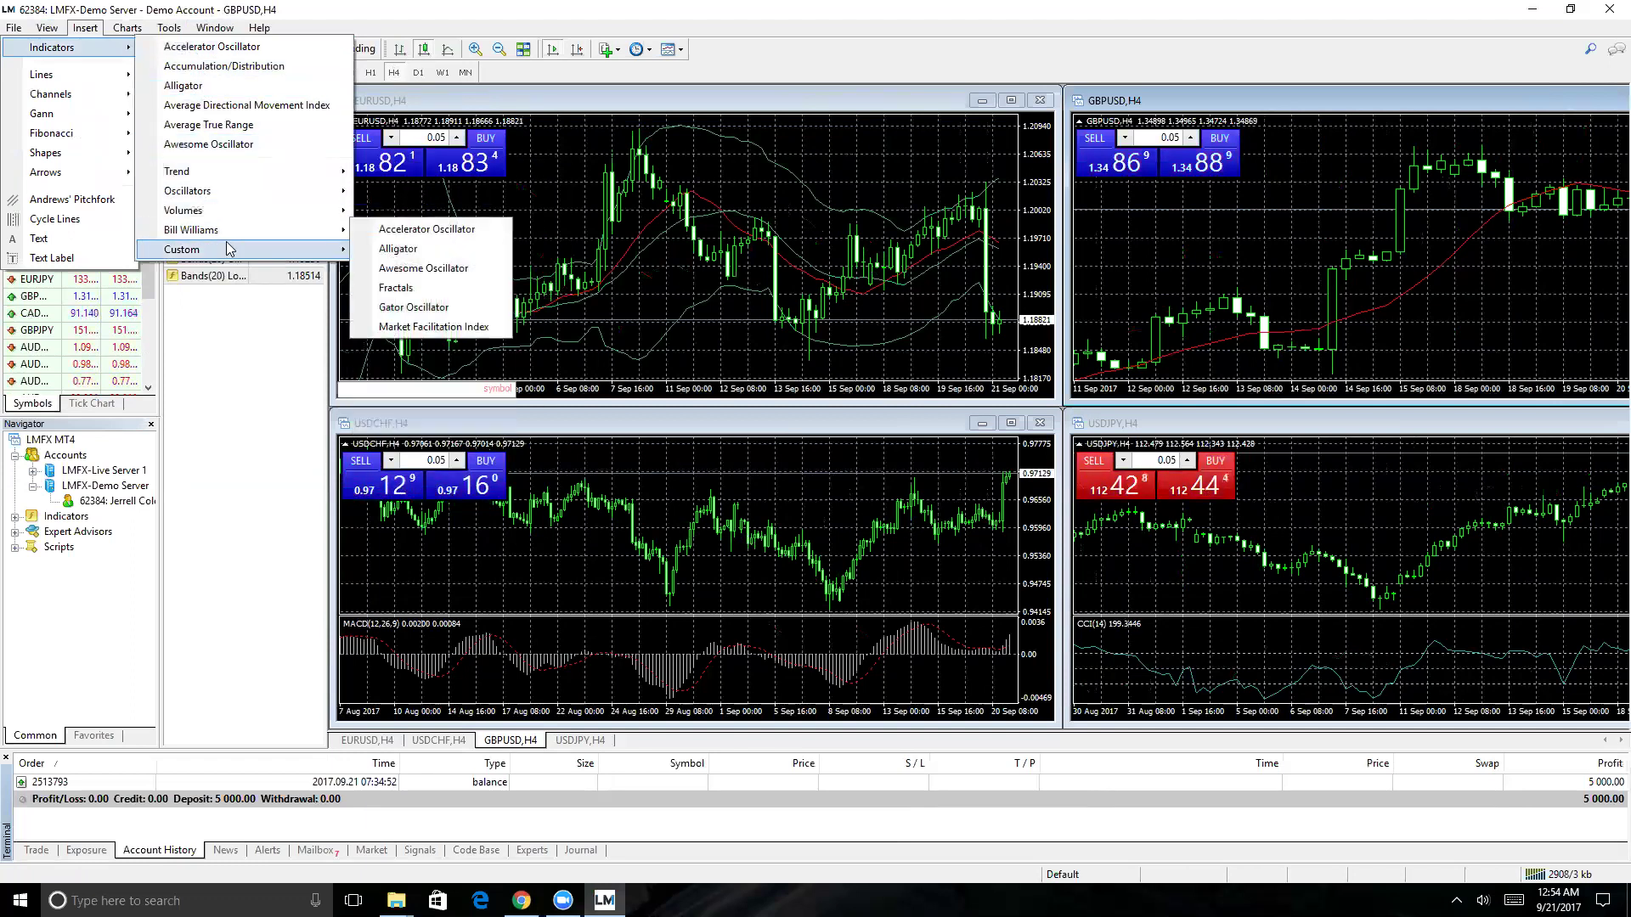
{"action": "mouse_move", "coordinate": [227, 249]}
{"action": "mouse_move", "coordinate": [169, 27]}
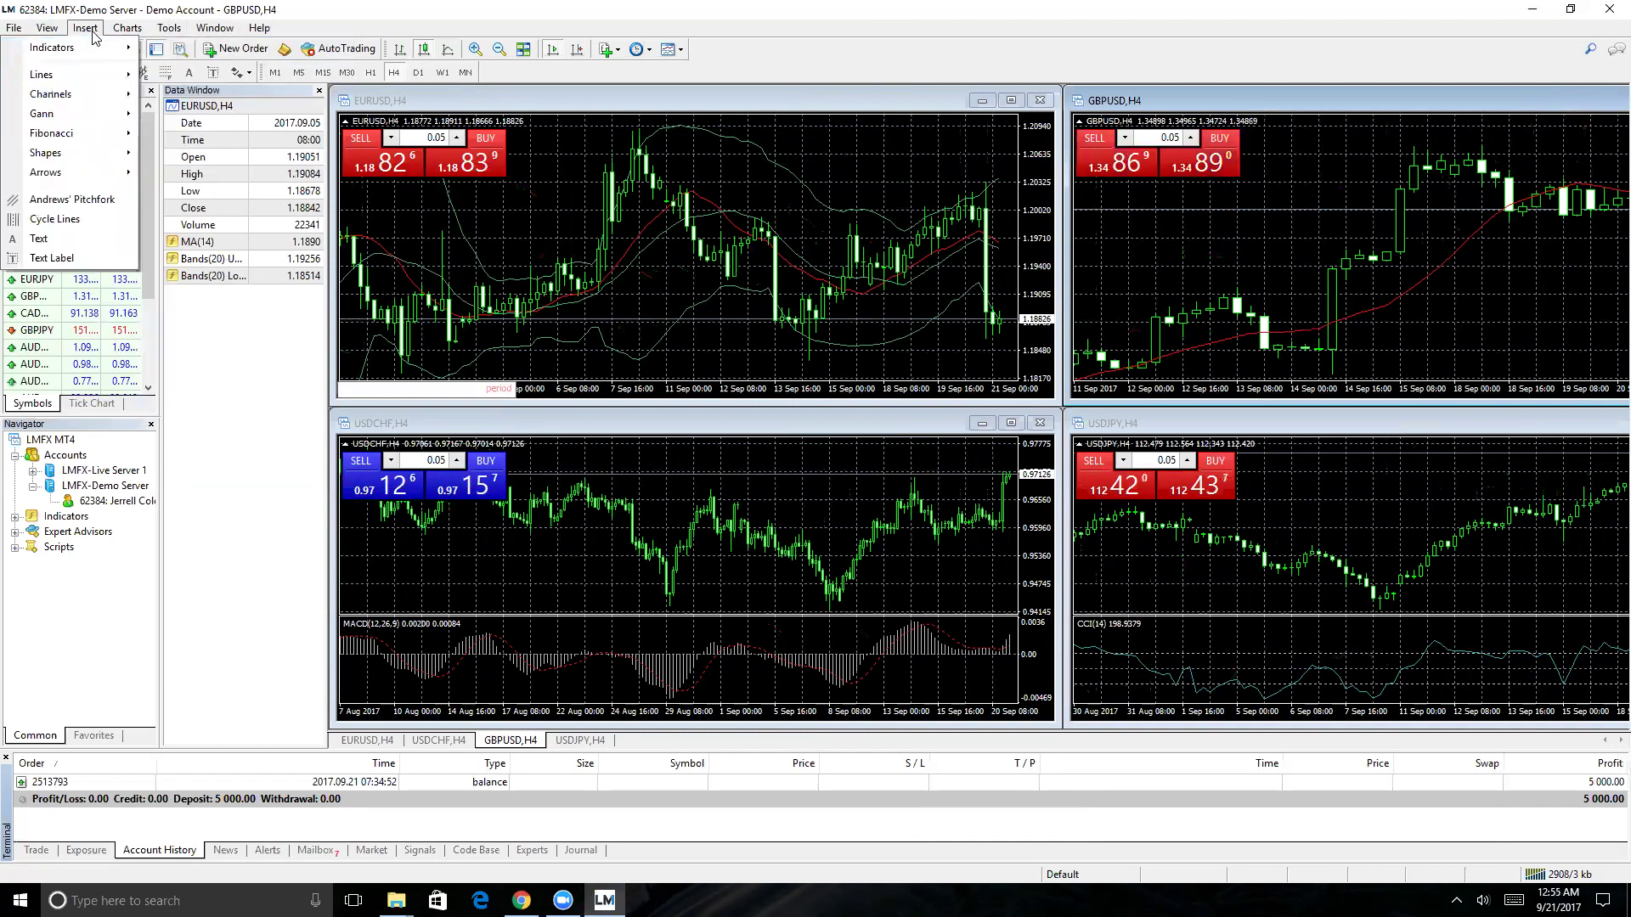
{"action": "mouse_move", "coordinate": [73, 78]}
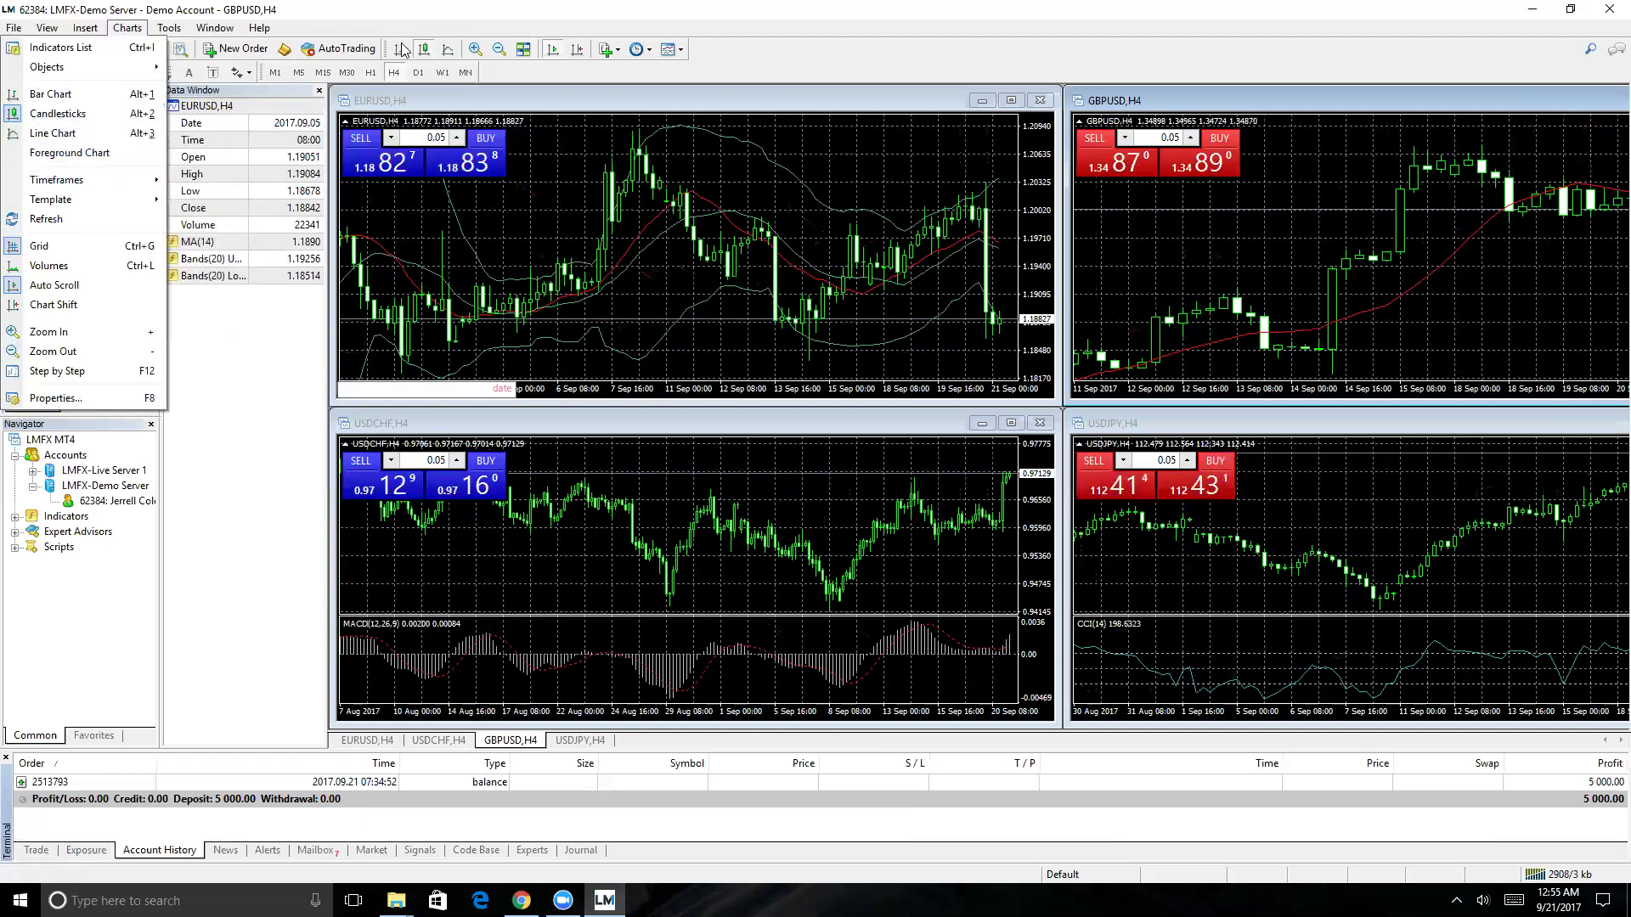
Cycle the GBPUSD chart through M15, M5, M1, M30, H4 and D1, ending on M1.
{"action": "left_click", "coordinate": [423, 73]}
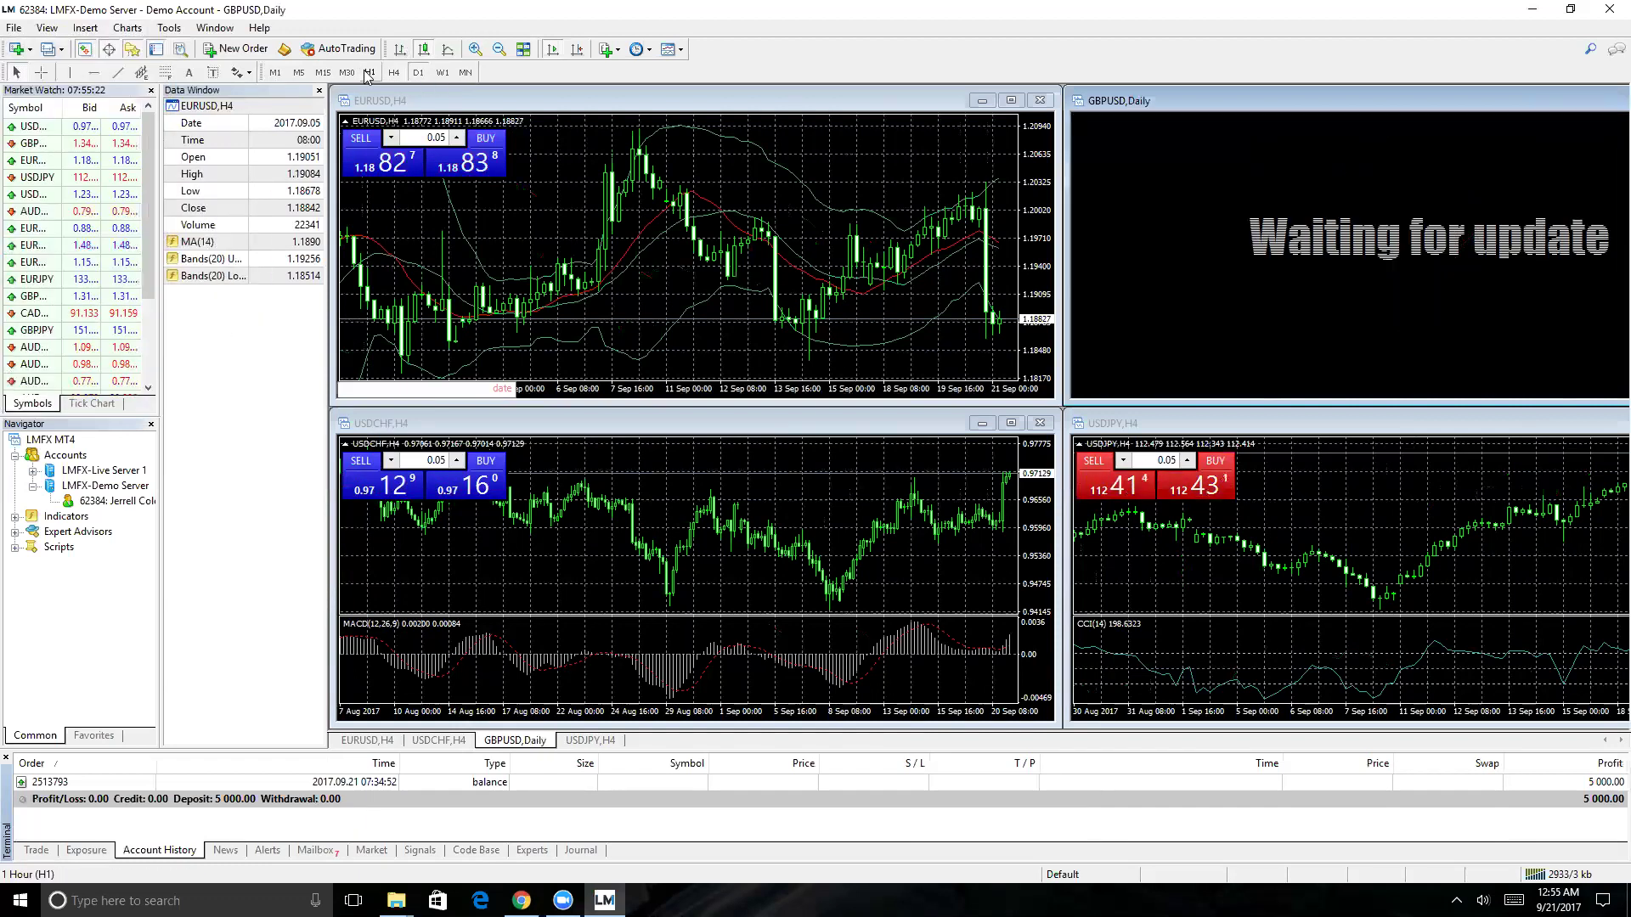
{"action": "left_click", "coordinate": [368, 73]}
{"action": "left_click", "coordinate": [323, 73]}
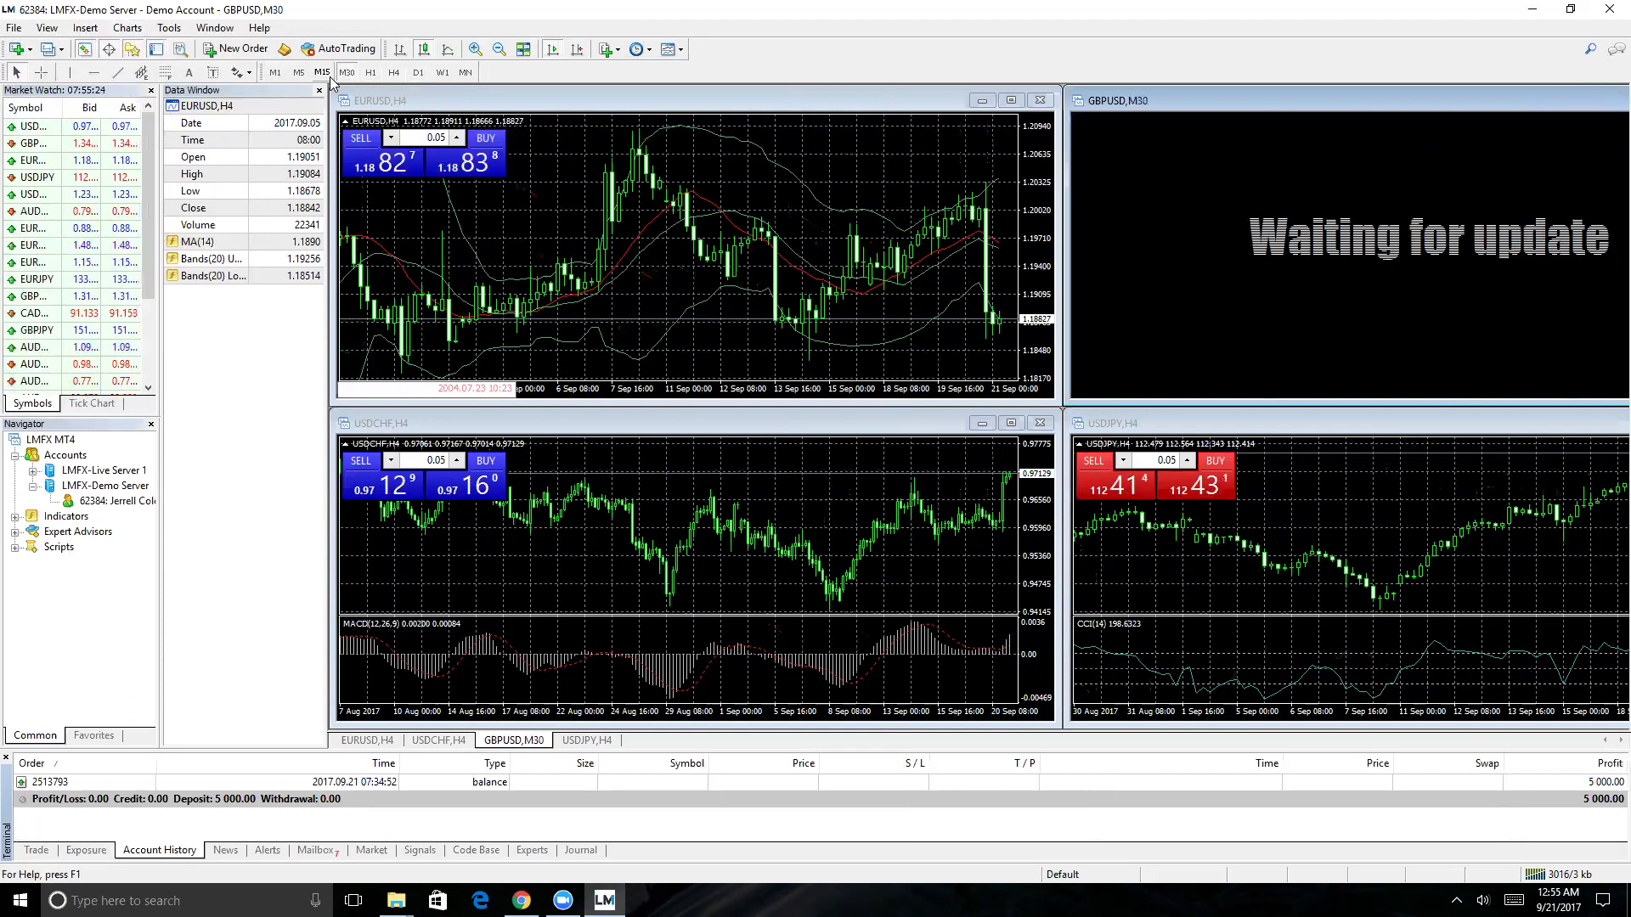
{"action": "left_click", "coordinate": [302, 74]}
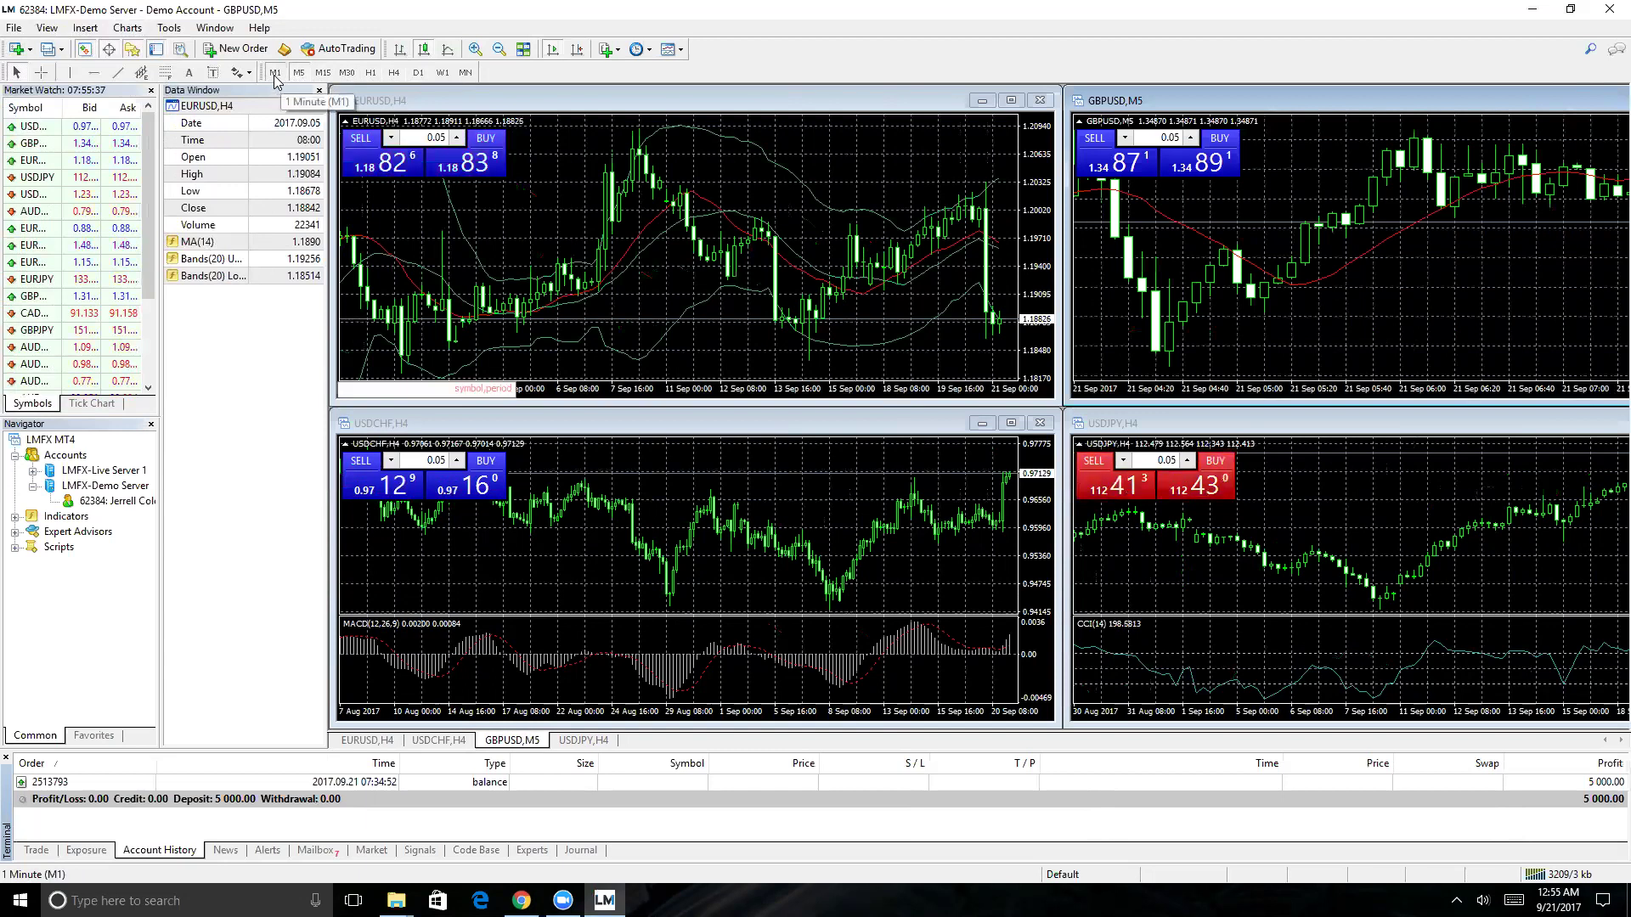
{"action": "left_click", "coordinate": [275, 73]}
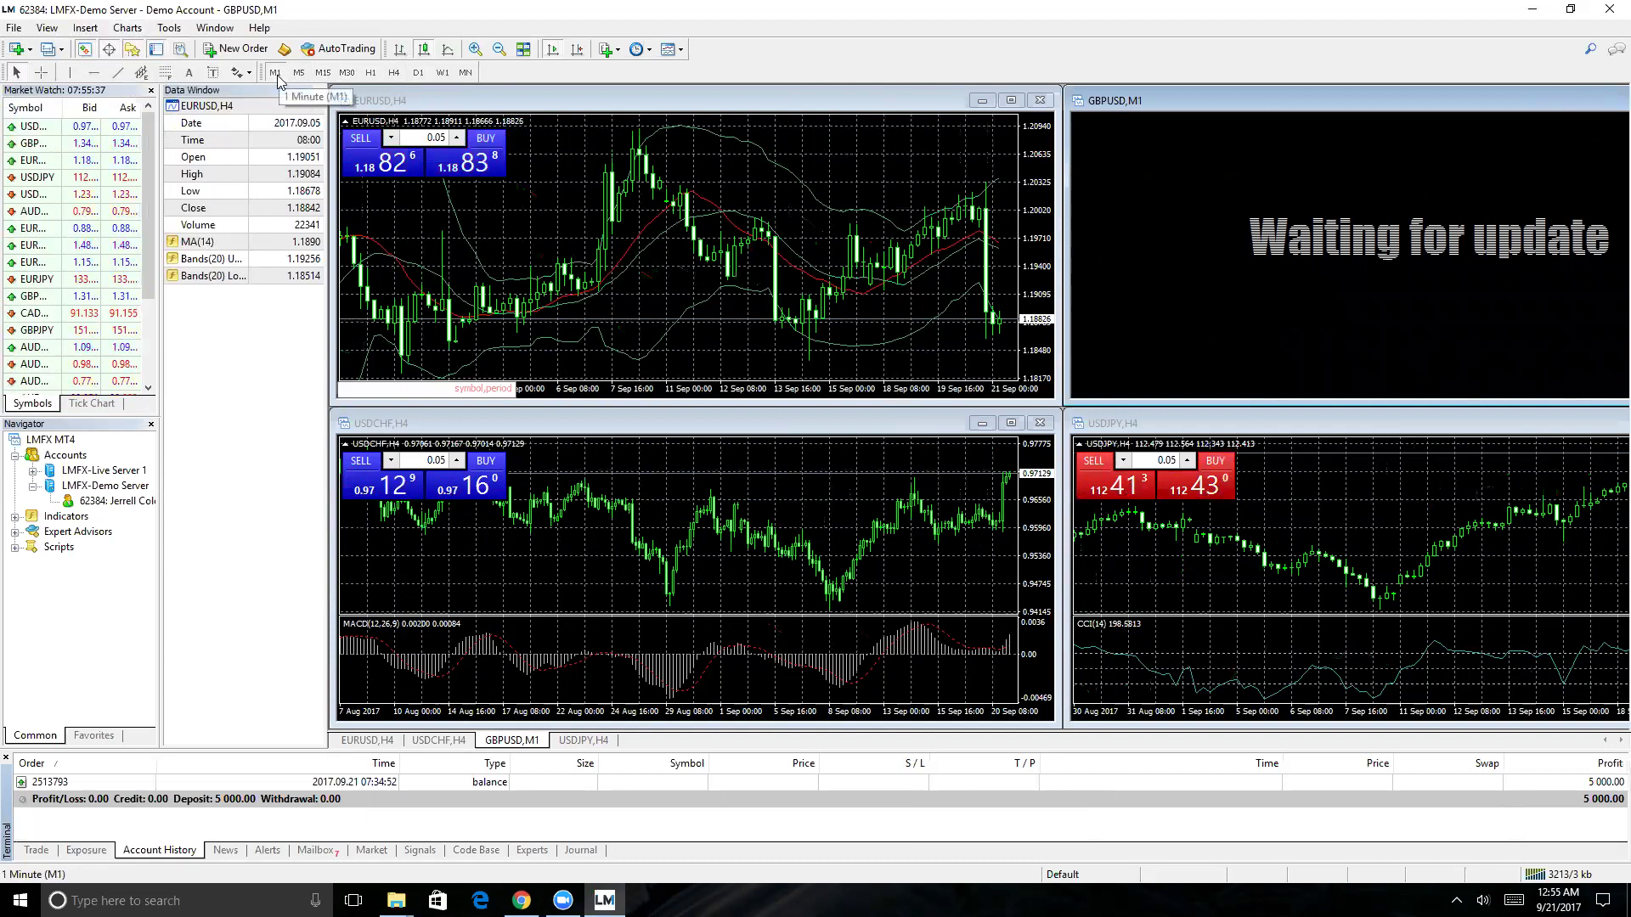
{"action": "left_click", "coordinate": [346, 73]}
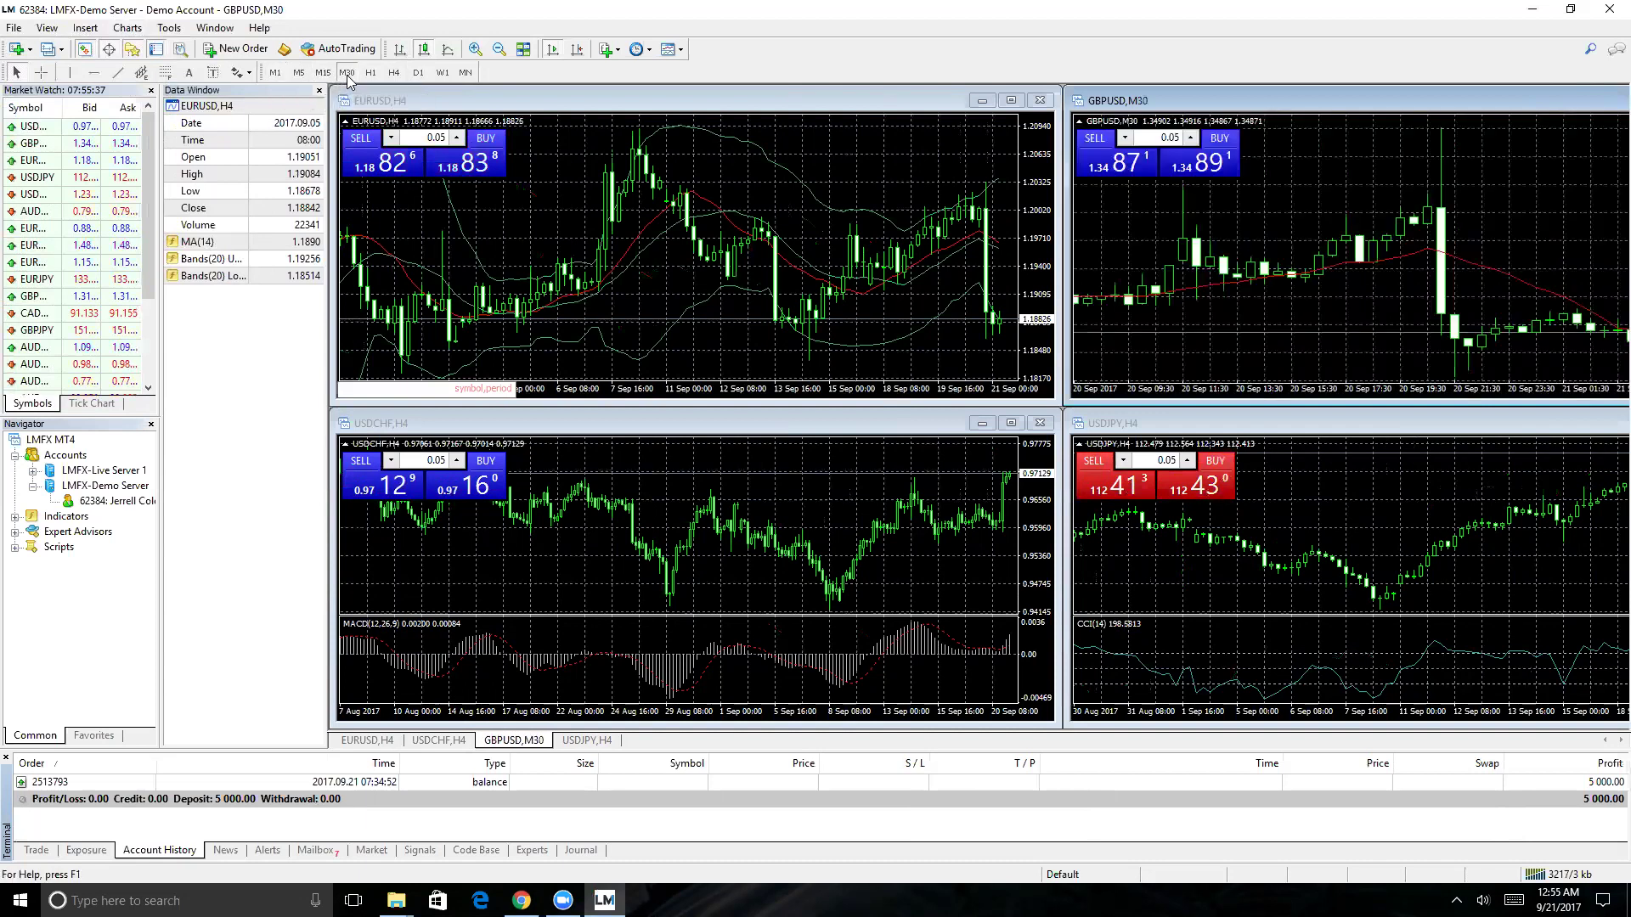
{"action": "left_click", "coordinate": [396, 73]}
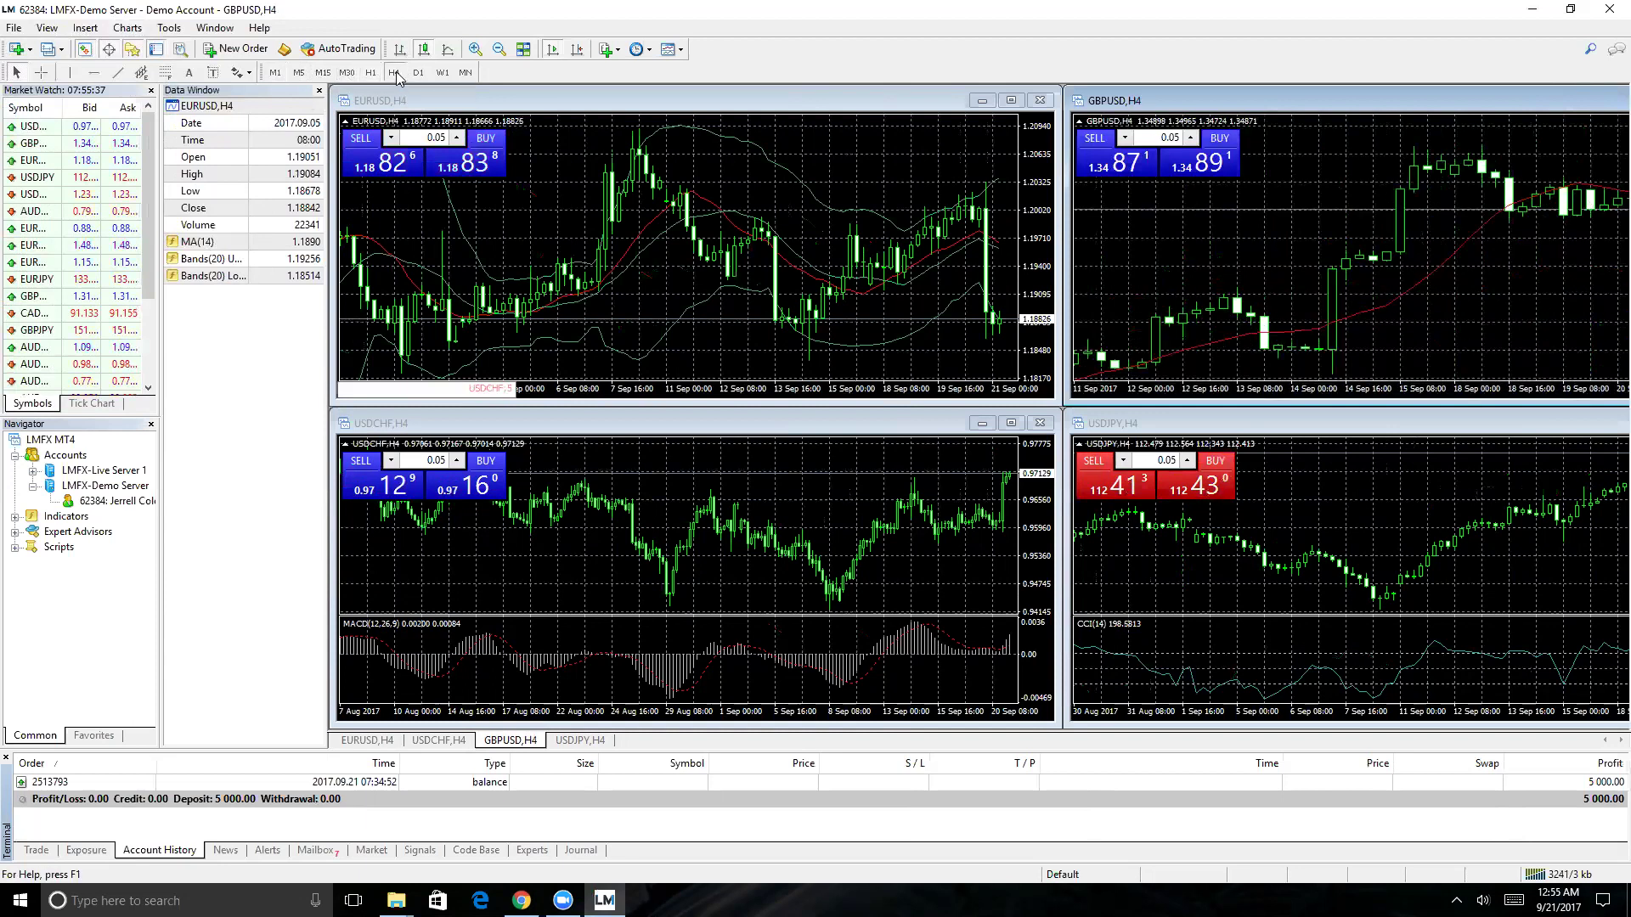
{"action": "left_click", "coordinate": [417, 73]}
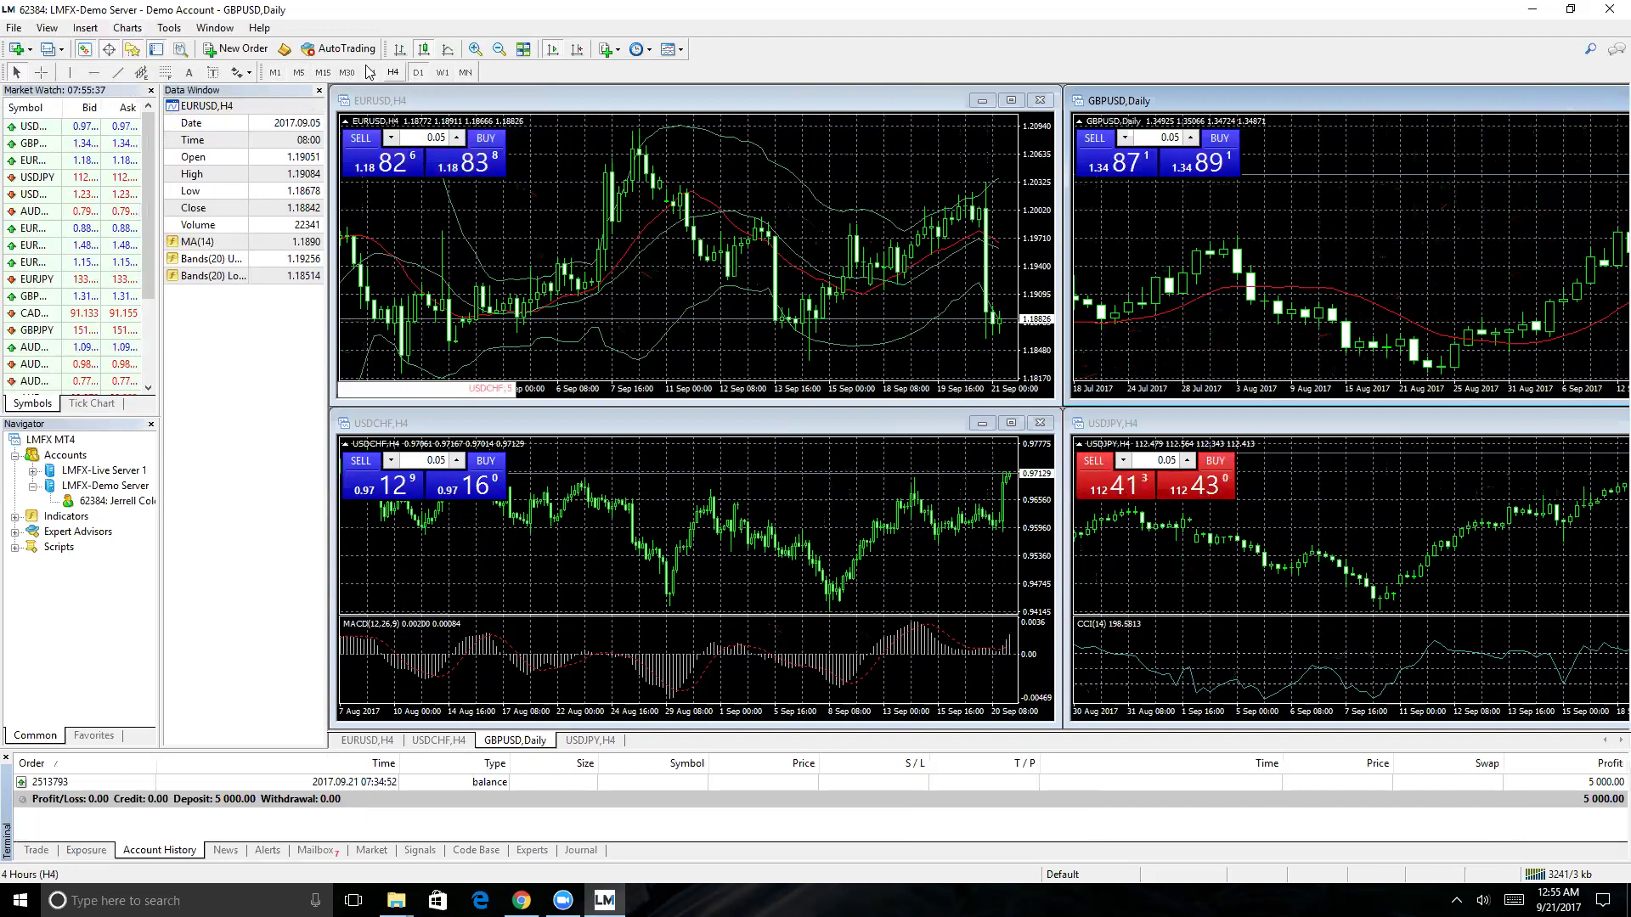
{"action": "left_click", "coordinate": [276, 73]}
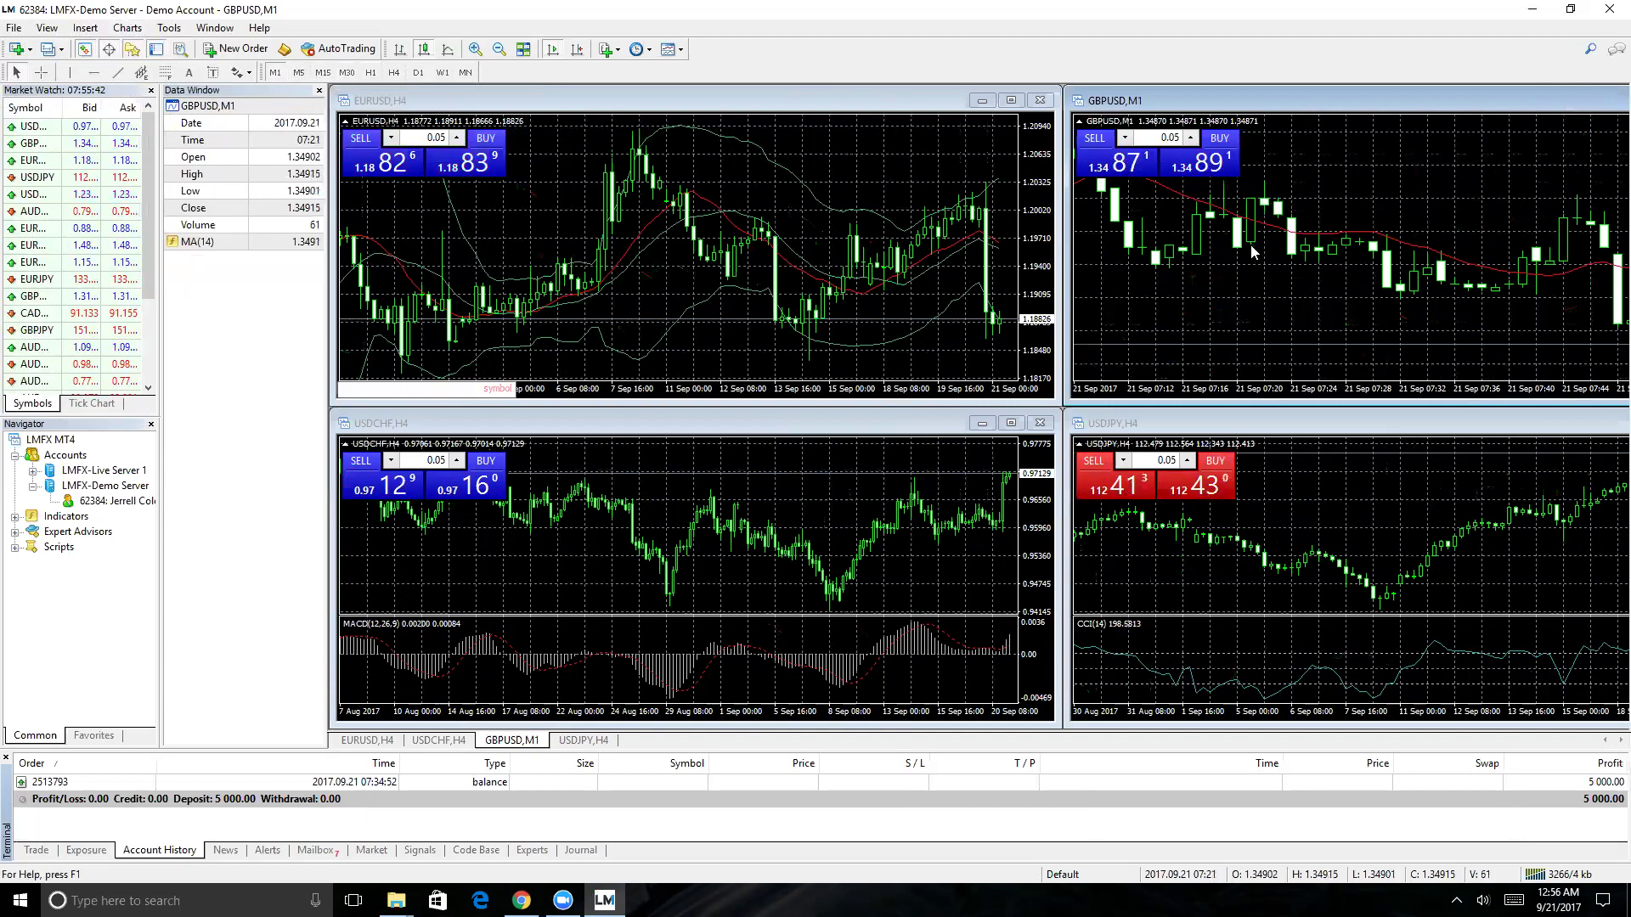
{"action": "left_click", "coordinate": [127, 28]}
{"action": "mouse_move", "coordinate": [167, 34]}
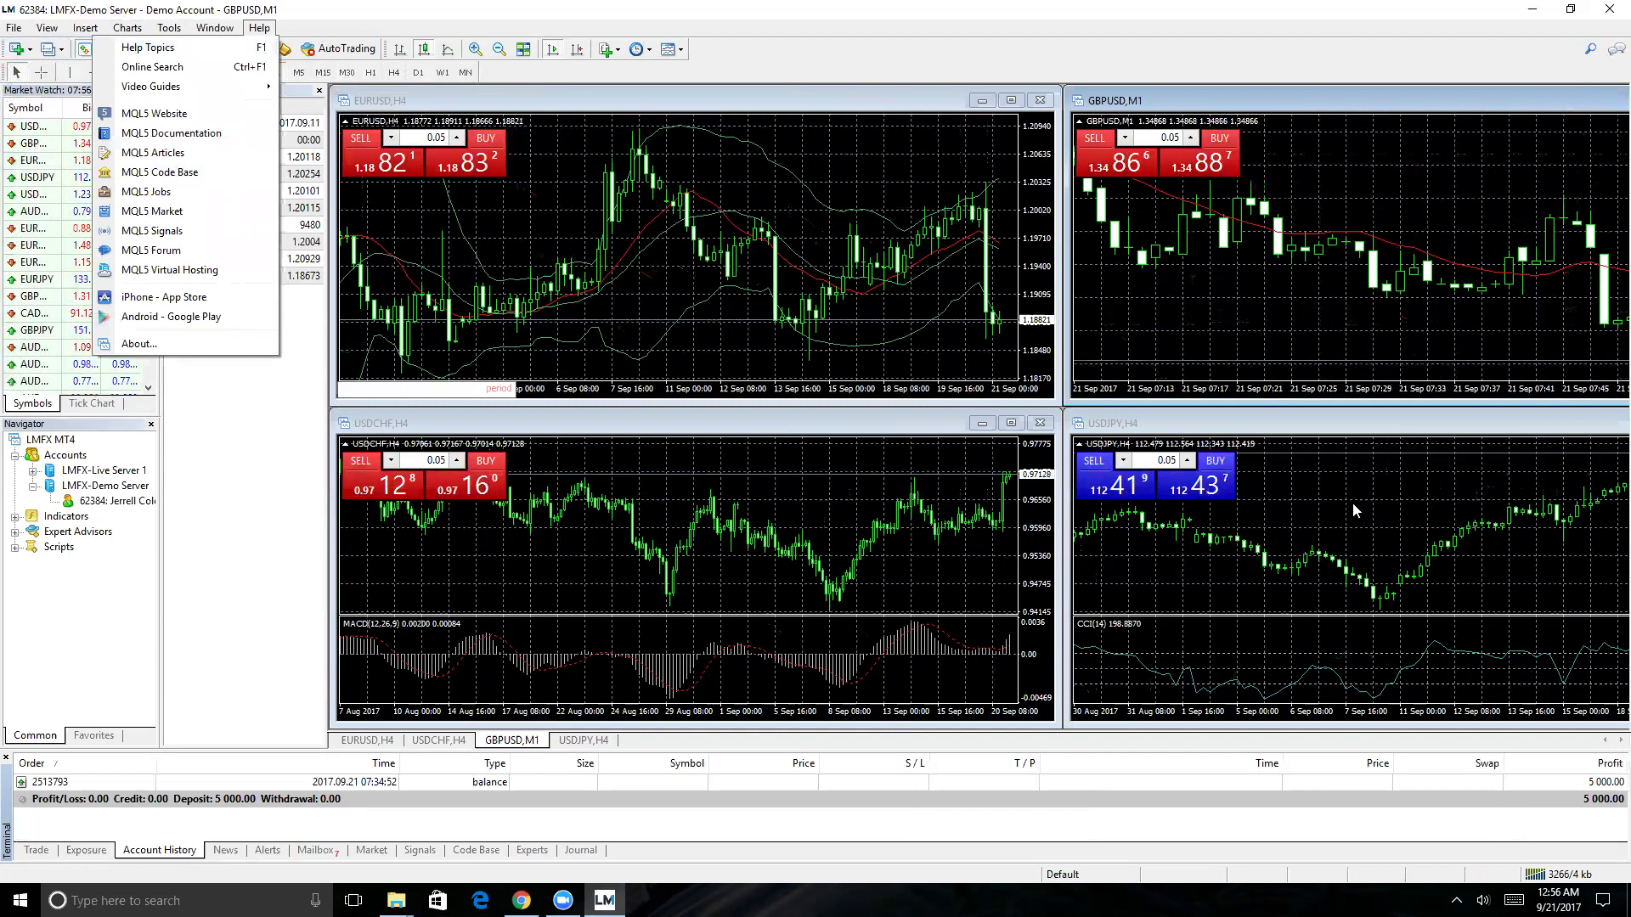
{"action": "key", "text": "Left"}
{"action": "key", "text": "Left"}
{"action": "key", "text": "Left"}
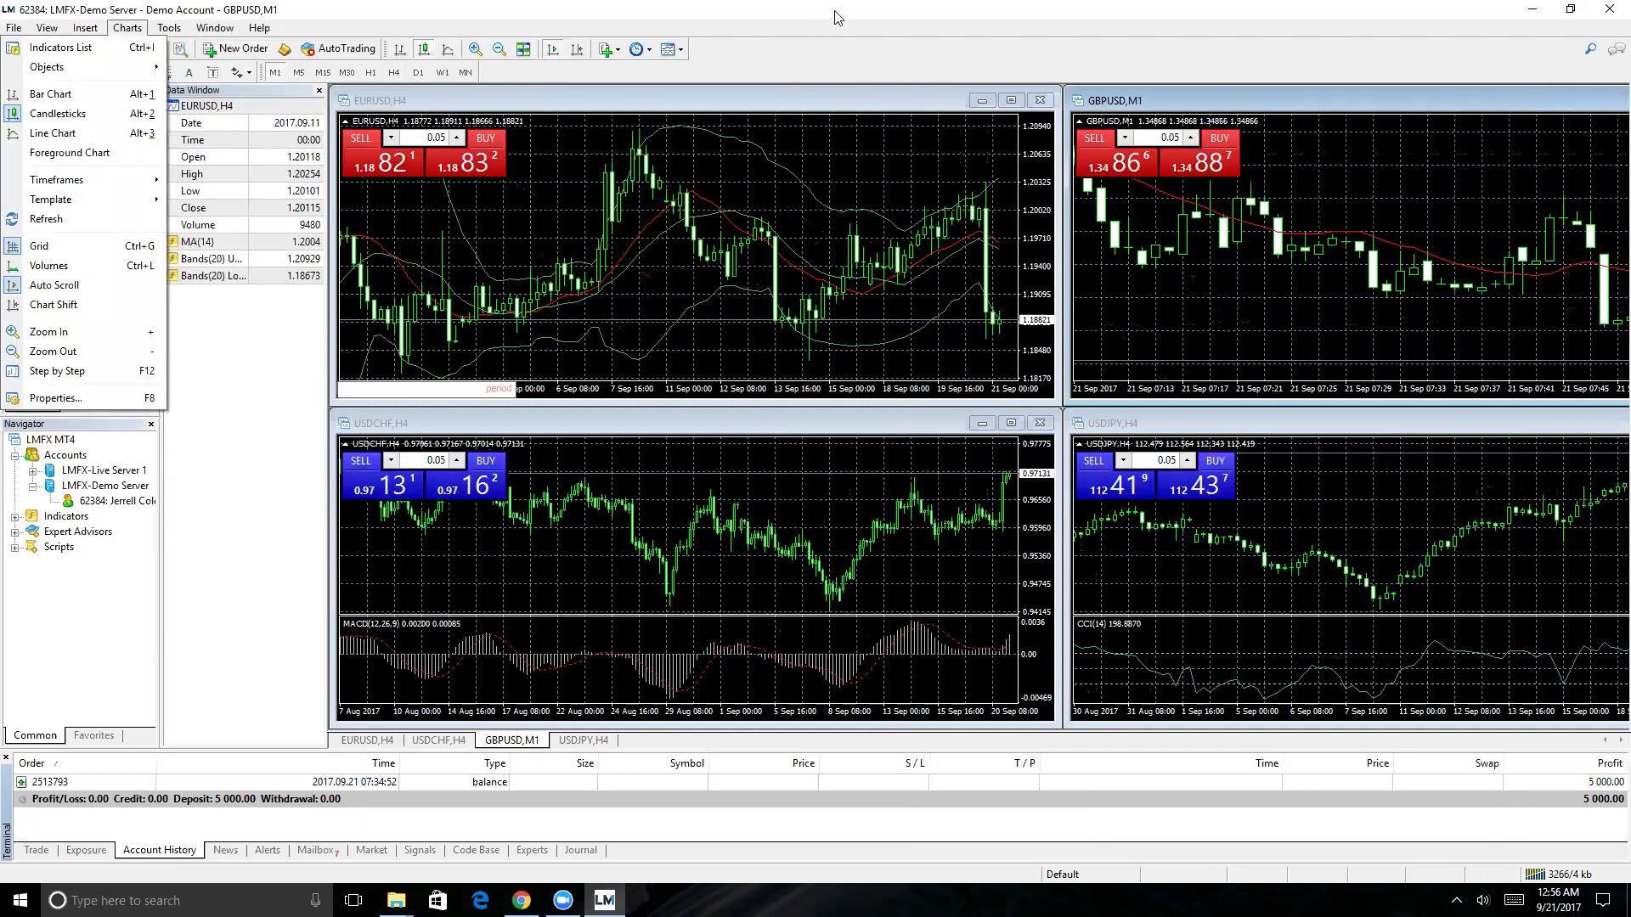
{"action": "key", "text": "Escape"}
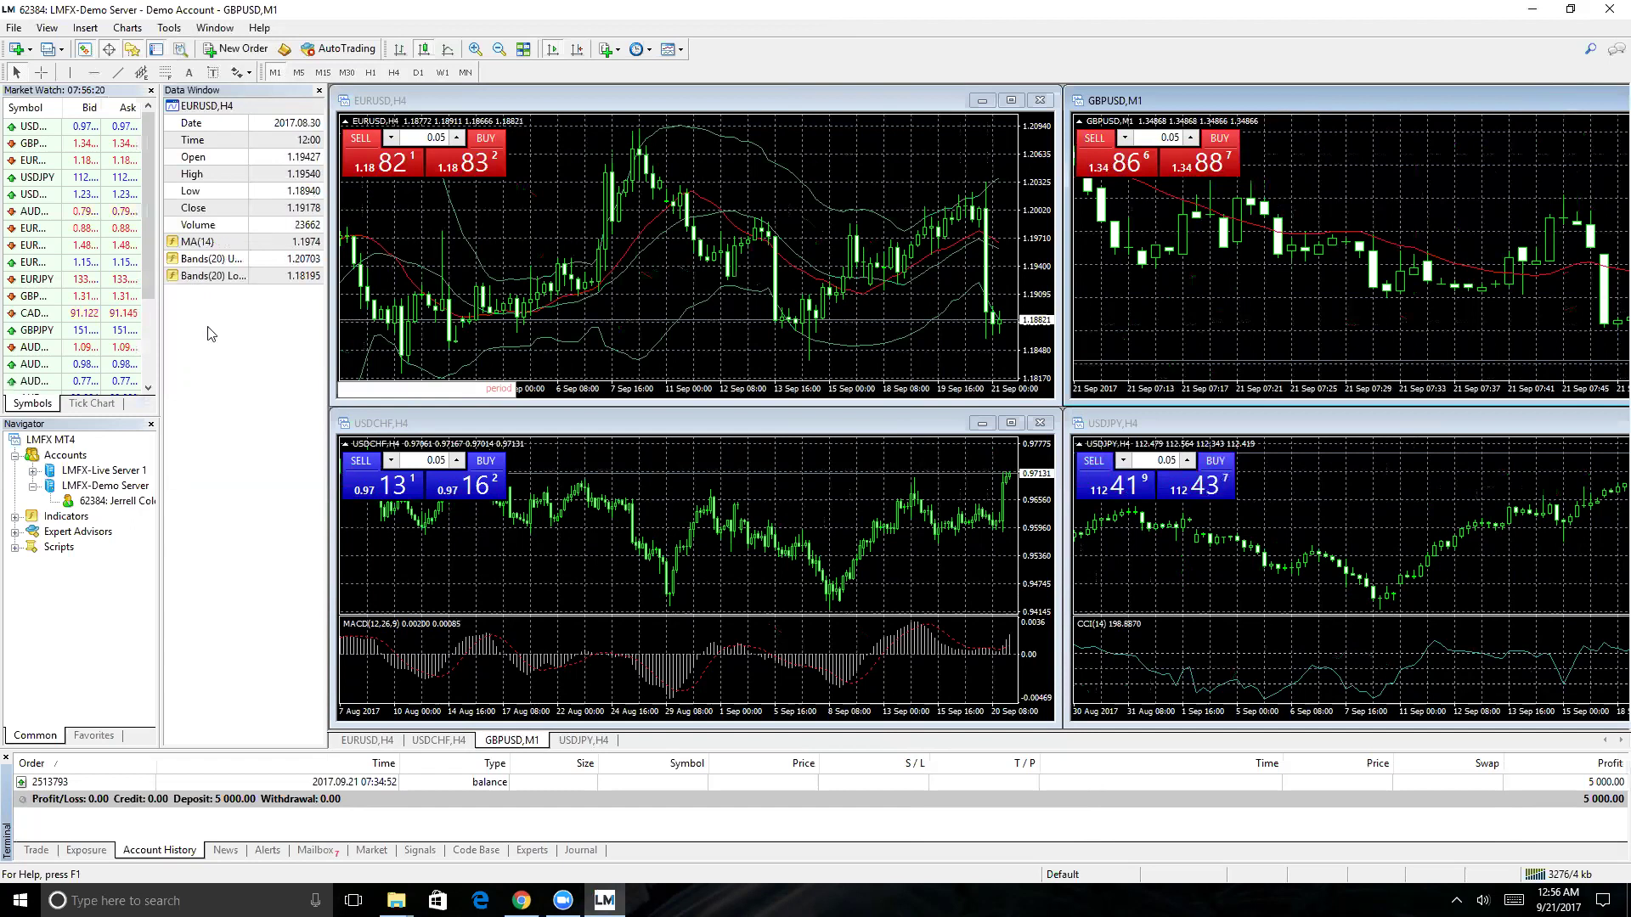